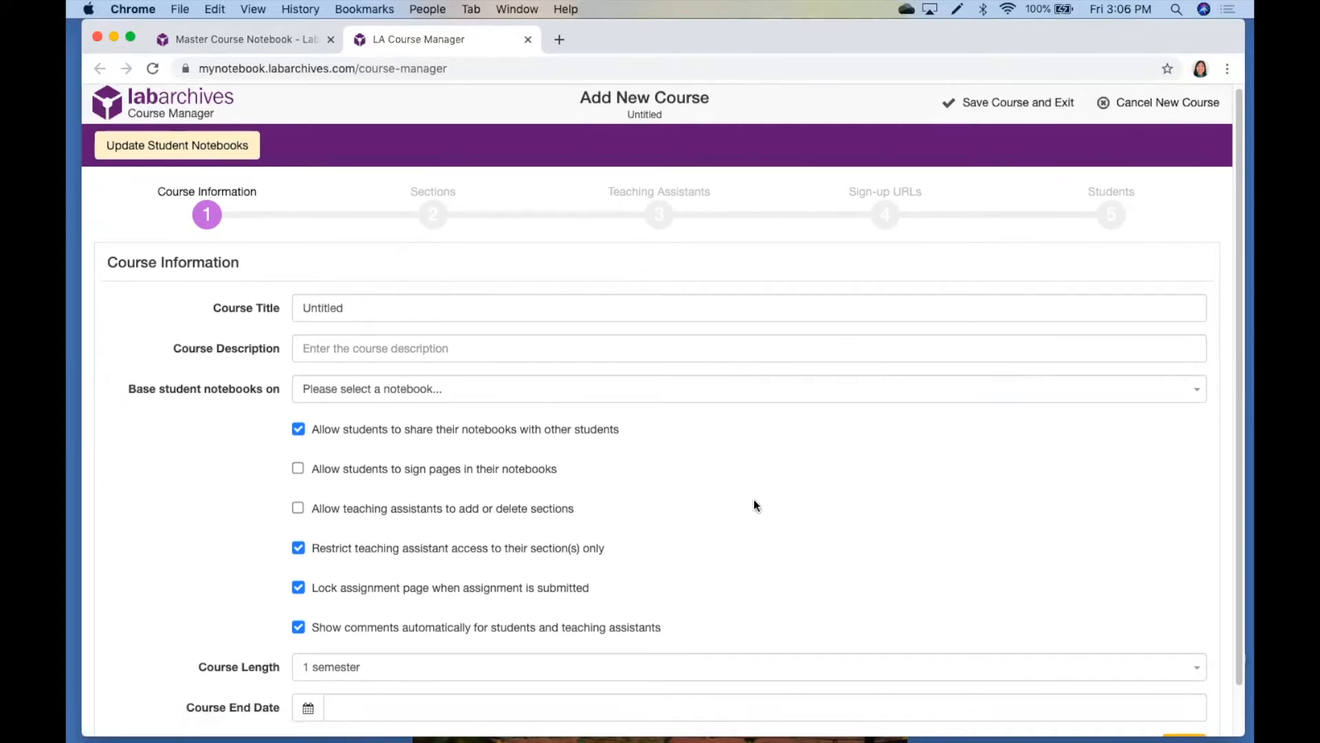
# Title the new course LabArchives 101 Spring 2020 and base student notebooks on Master Course Notebook
pyautogui.scroll(-1, 756, 506)
pyautogui.scroll(-1, 755, 501)
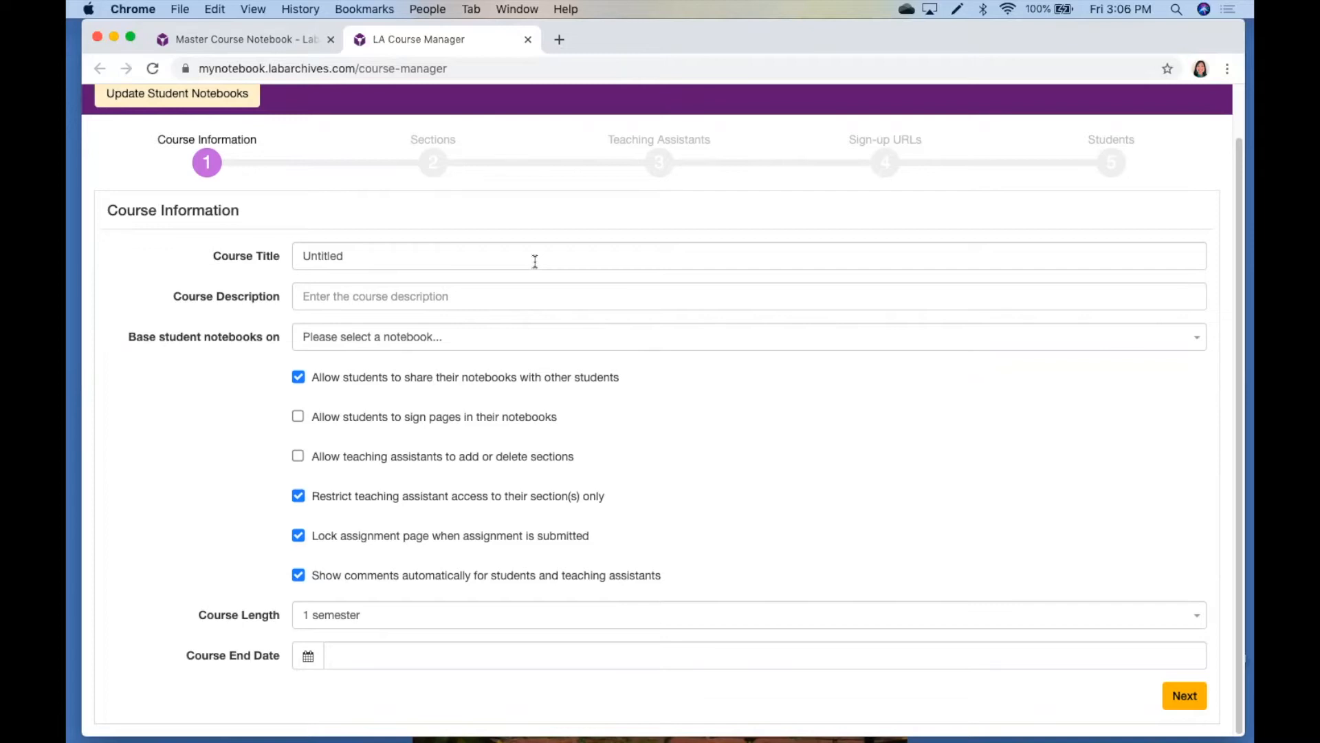
pyautogui.moveTo(448, 249); pyautogui.dragTo(300, 249)
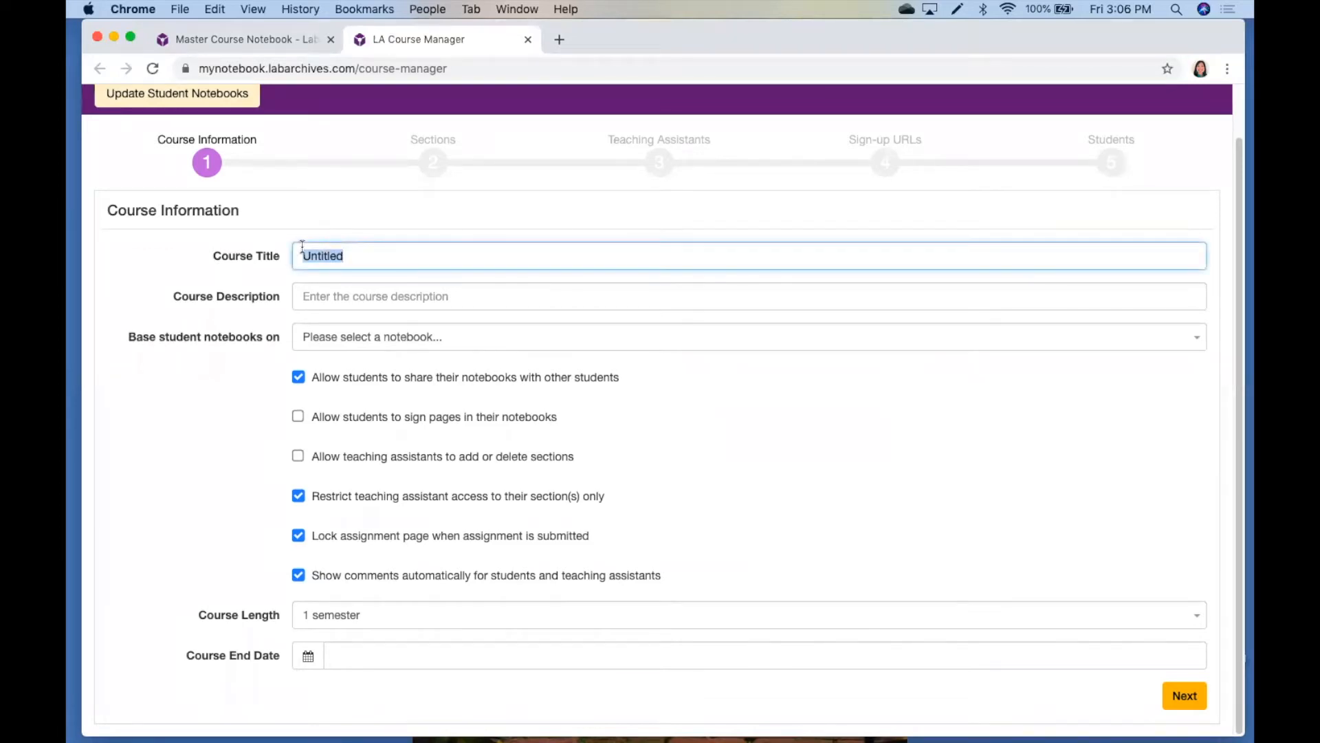
pyautogui.write('LabArchives 101 Spring 2020')
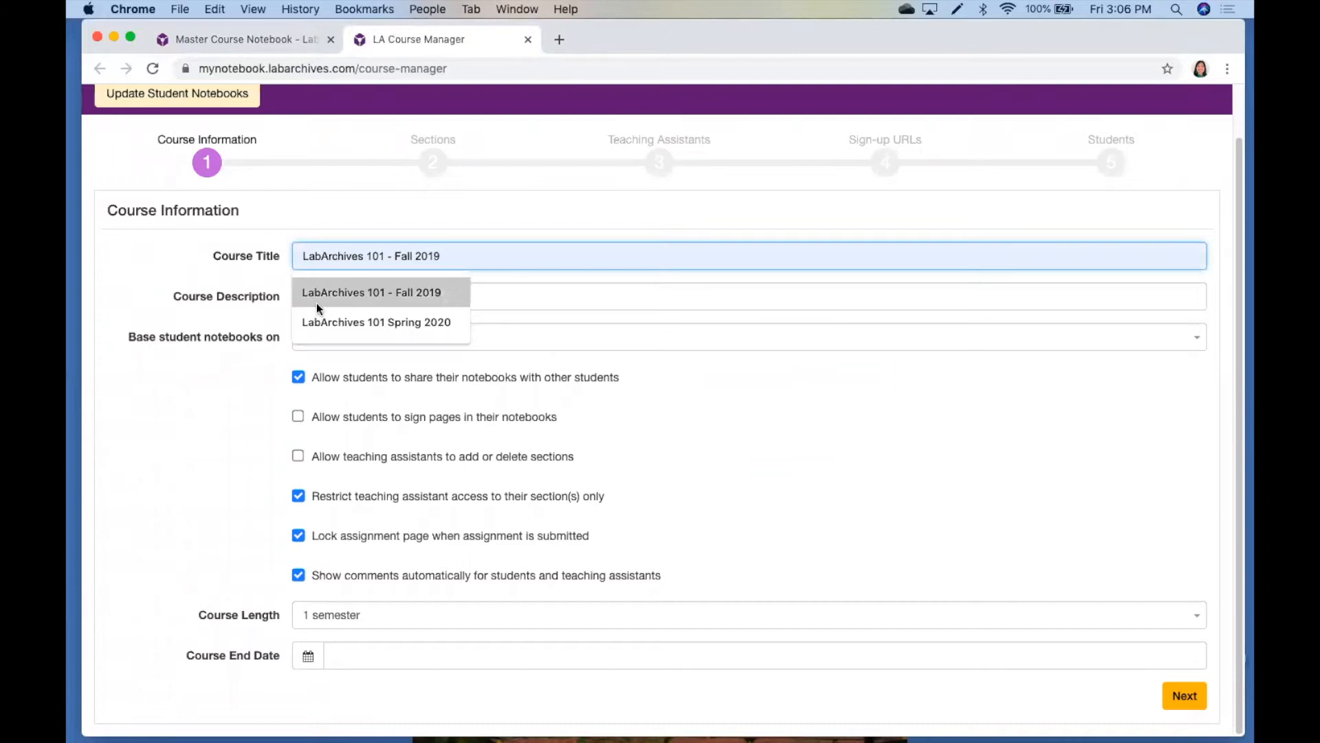
pyautogui.click(322, 322)
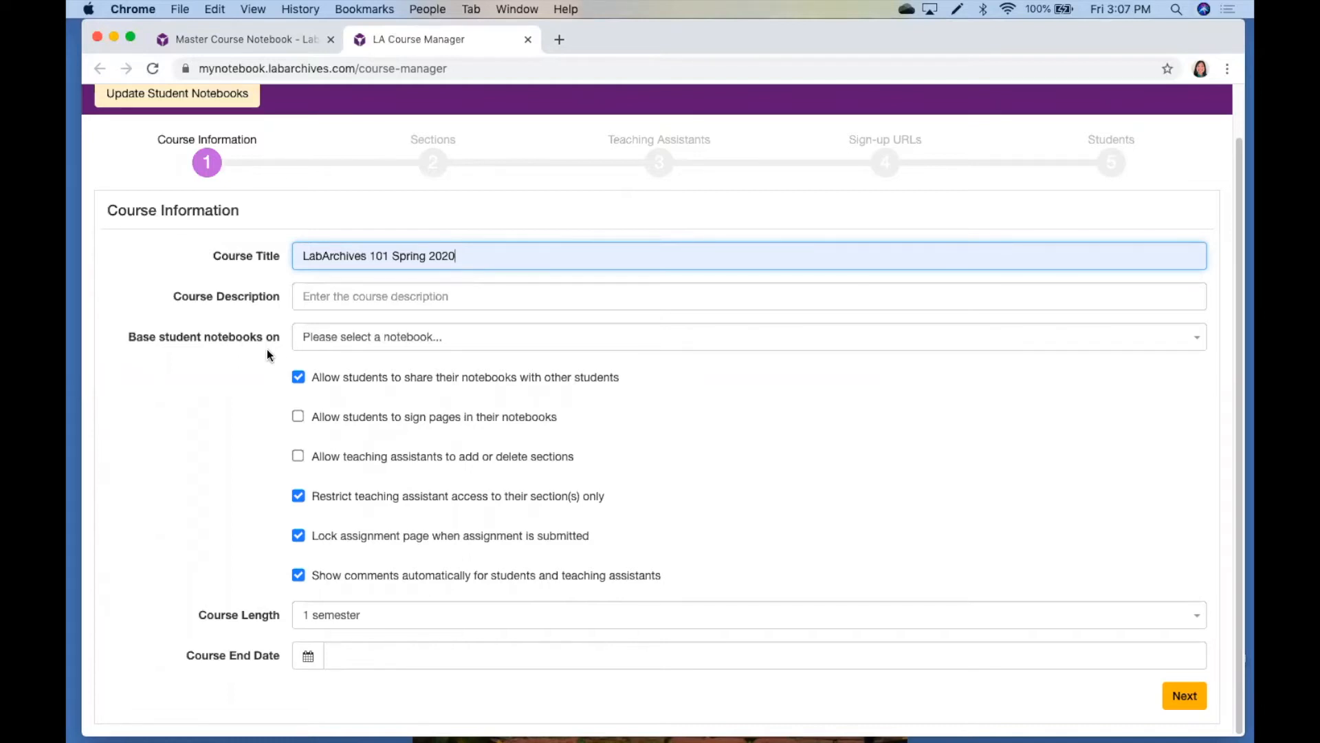
pyautogui.click(371, 344)
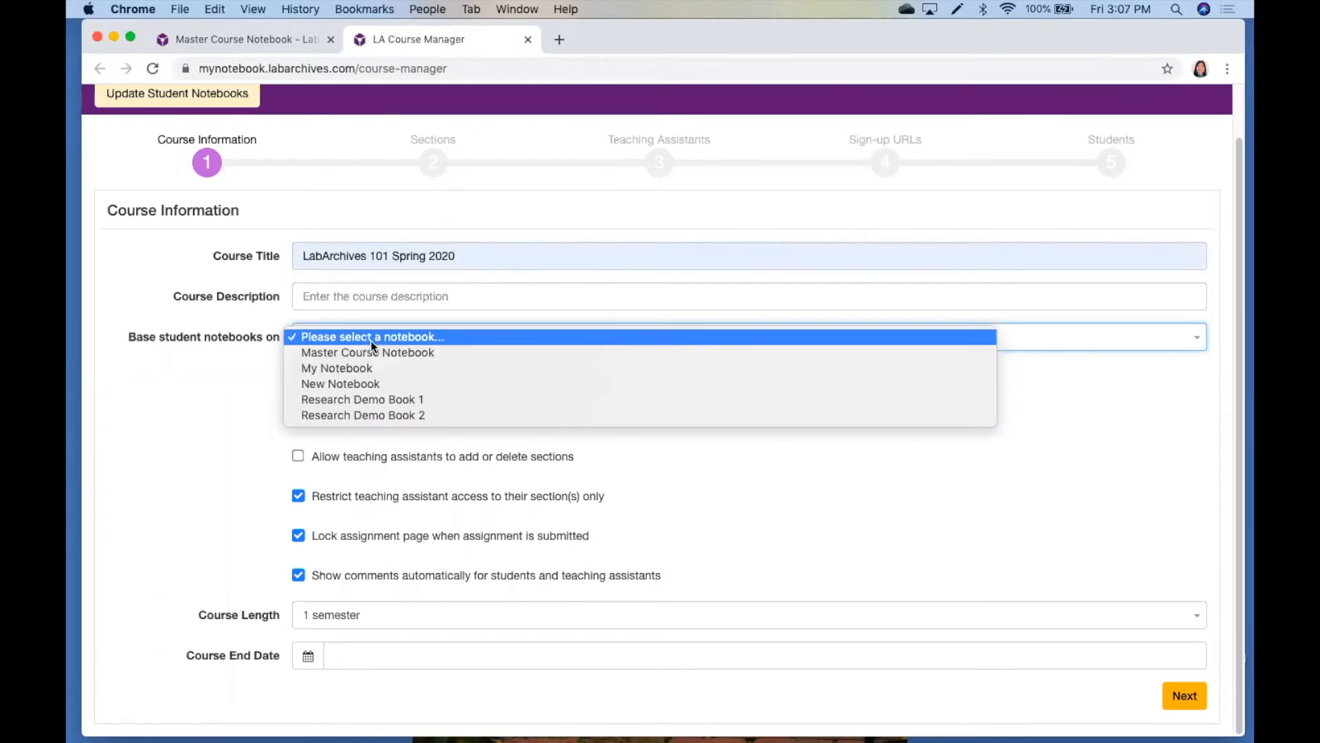
pyautogui.click(380, 354)
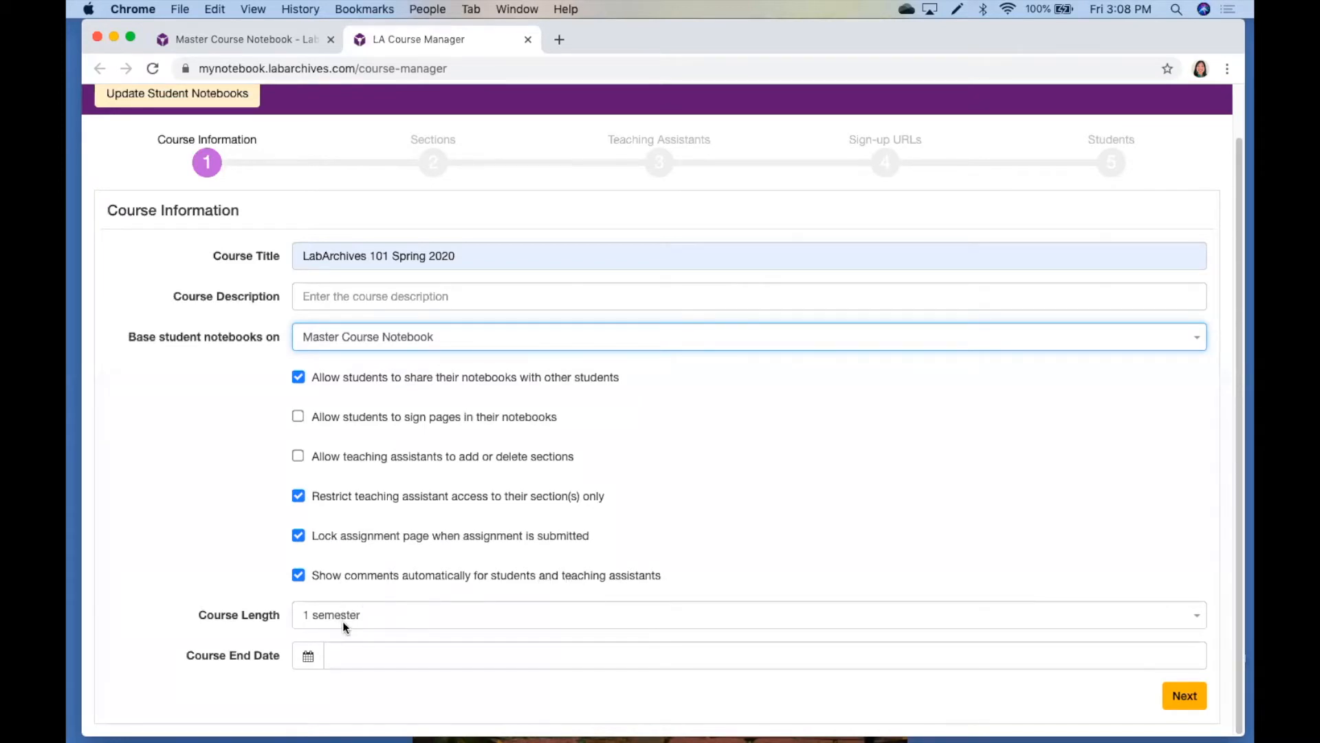
# Set the course end date to 06/30/2020 and continue to the Sections stage
pyautogui.click(303, 661)
pyautogui.click(407, 588)
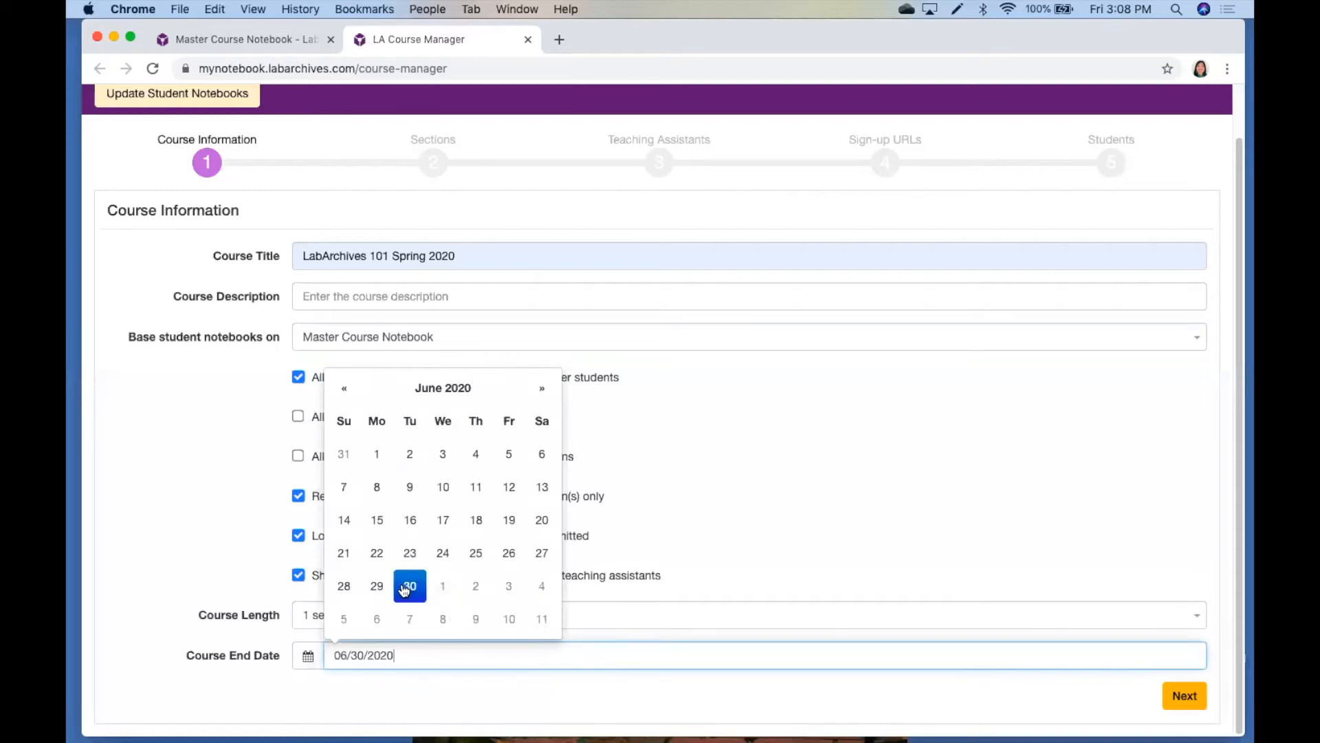
pyautogui.click(956, 698)
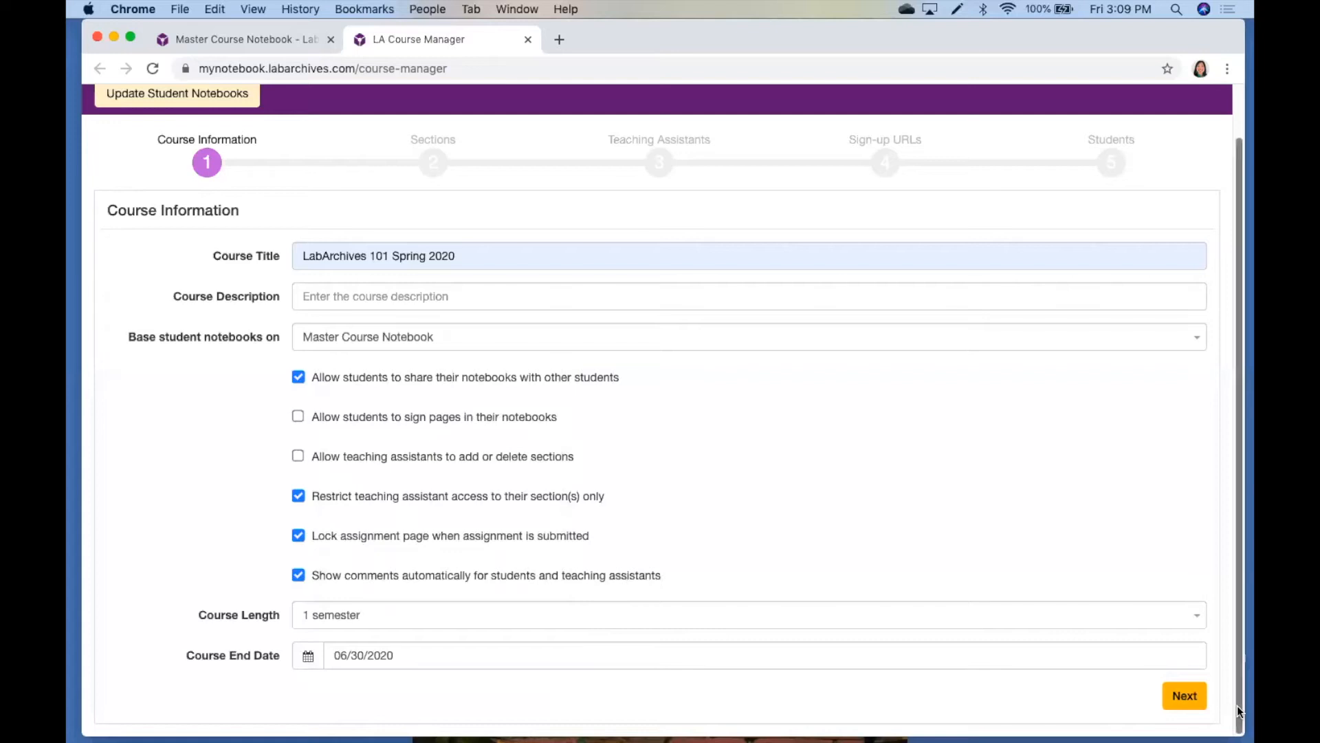
pyautogui.click(1198, 698)
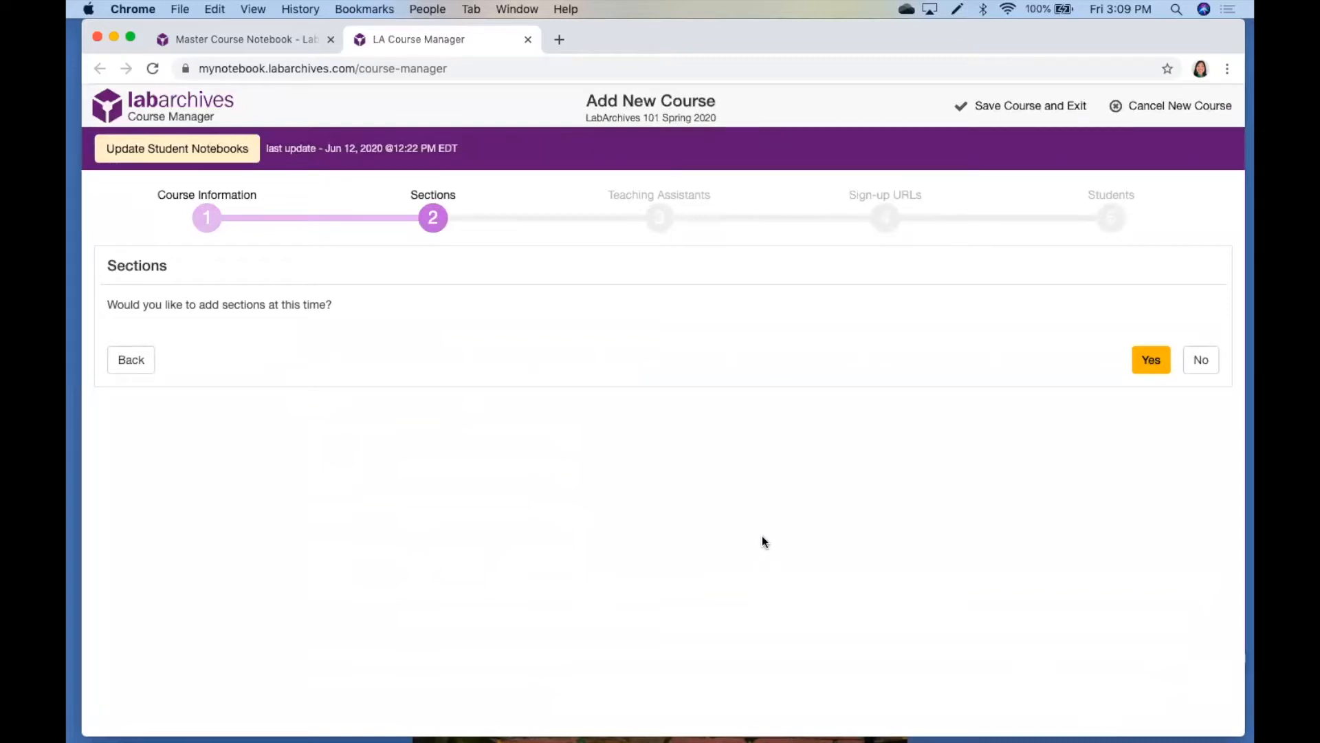
# Add a section named Section 1 with the description MWF and continue to the Teaching Assistants stage
pyautogui.click(1145, 361)
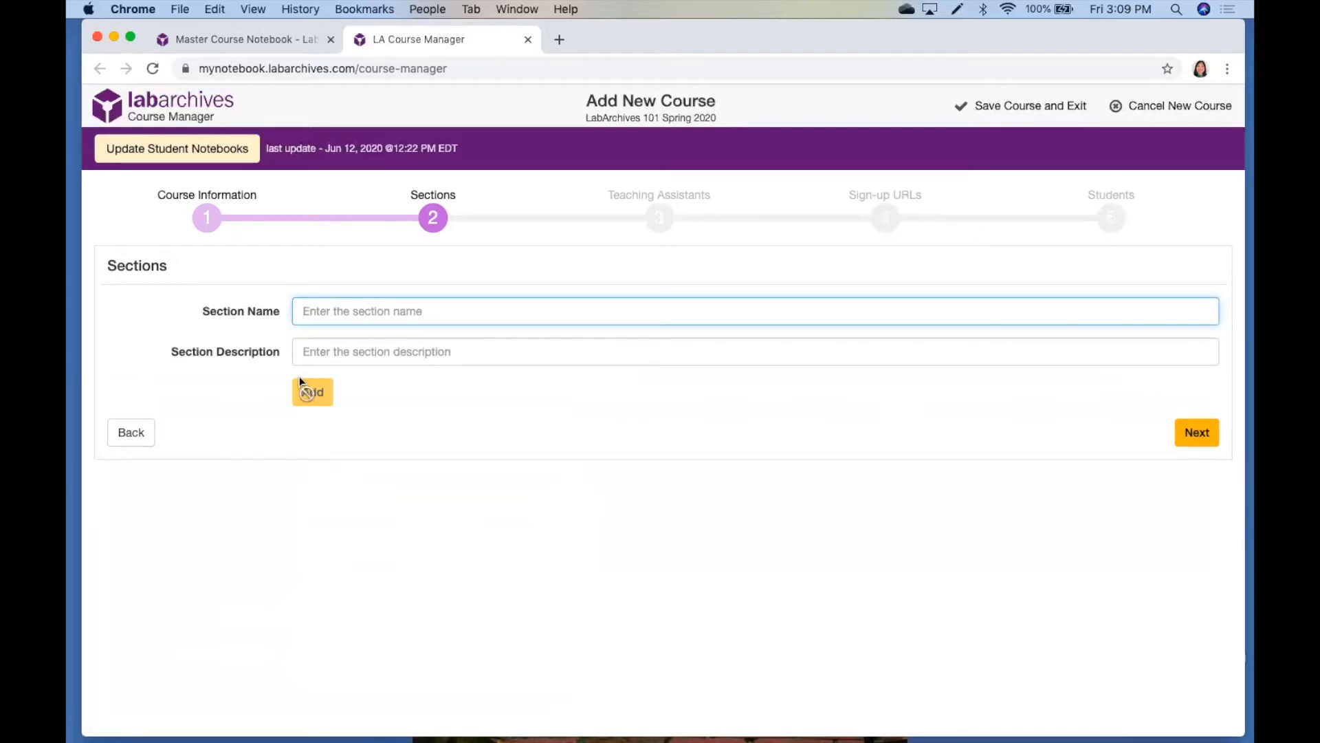
pyautogui.click(370, 319)
pyautogui.click(362, 372)
pyautogui.click(361, 358)
pyautogui.click(337, 389)
pyautogui.click(323, 391)
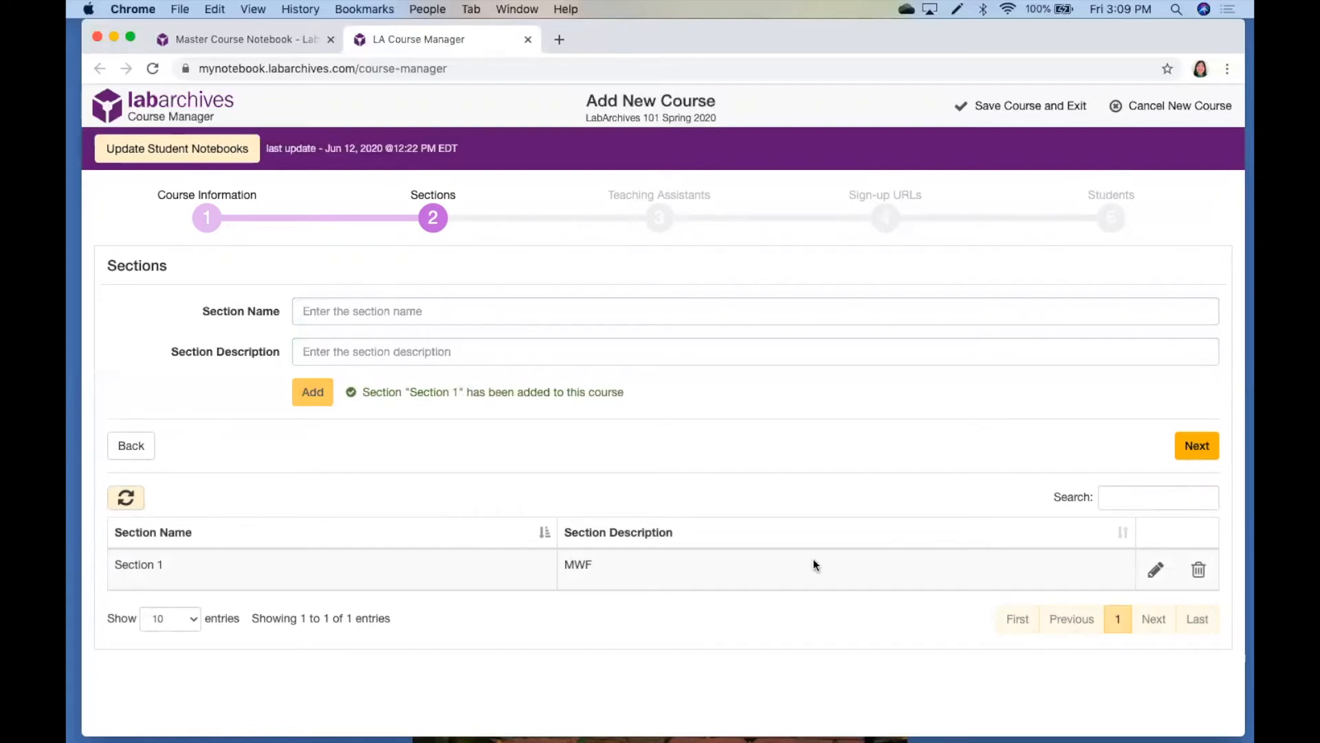
pyautogui.click(1201, 447)
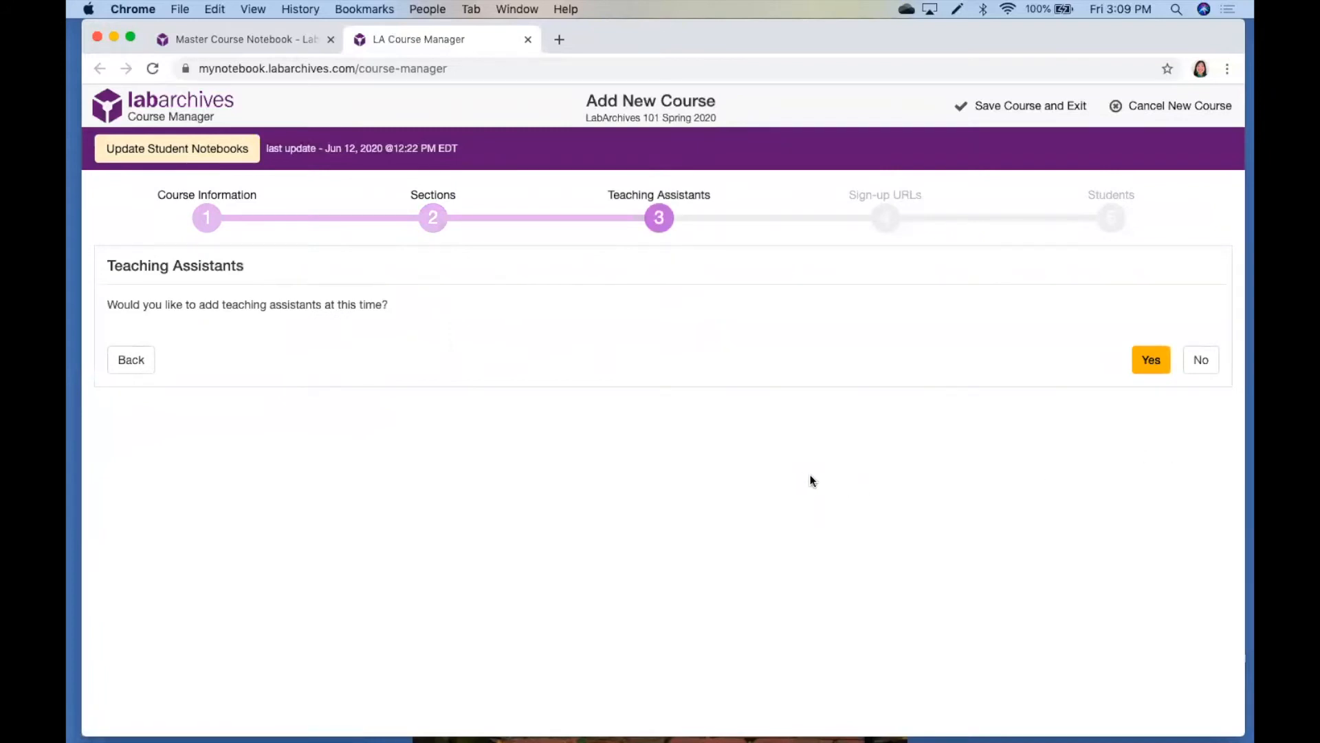
# Choose to add teaching assistants, enter the assistant's email address and assign them to Section 1
pyautogui.click(1141, 362)
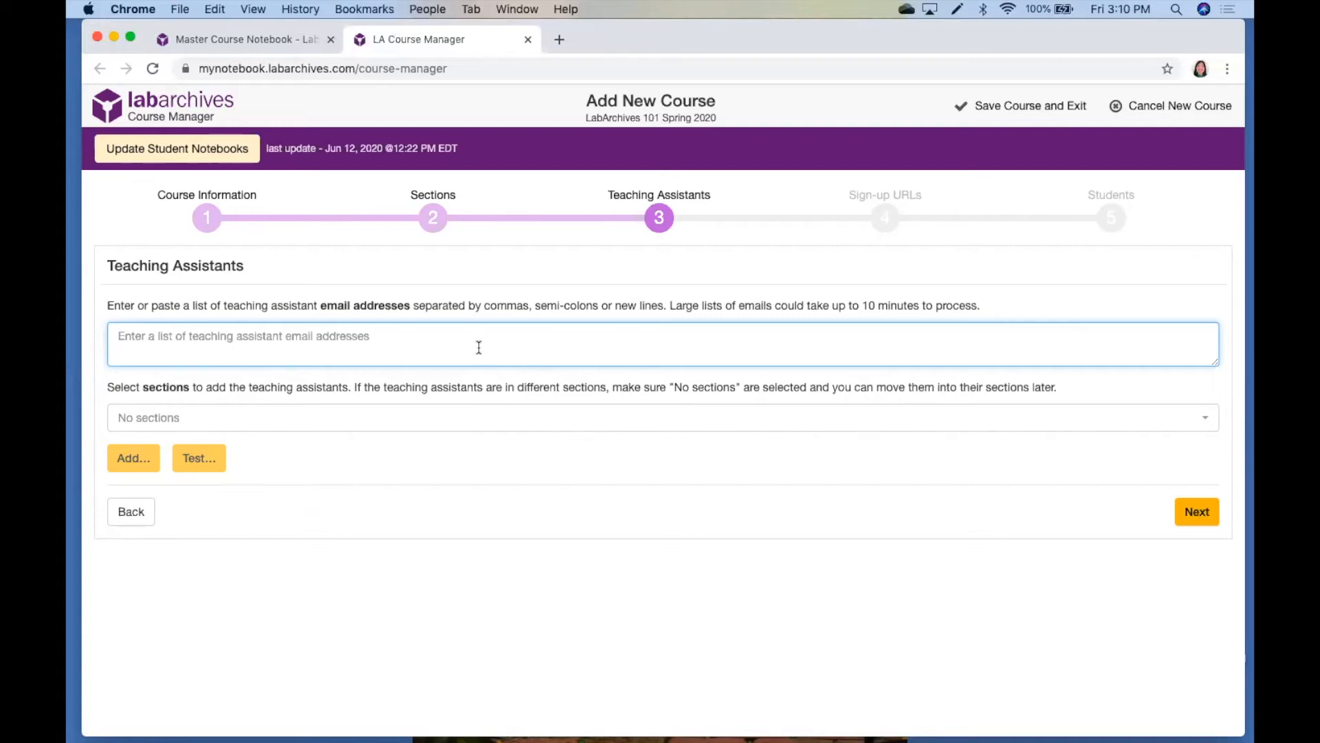
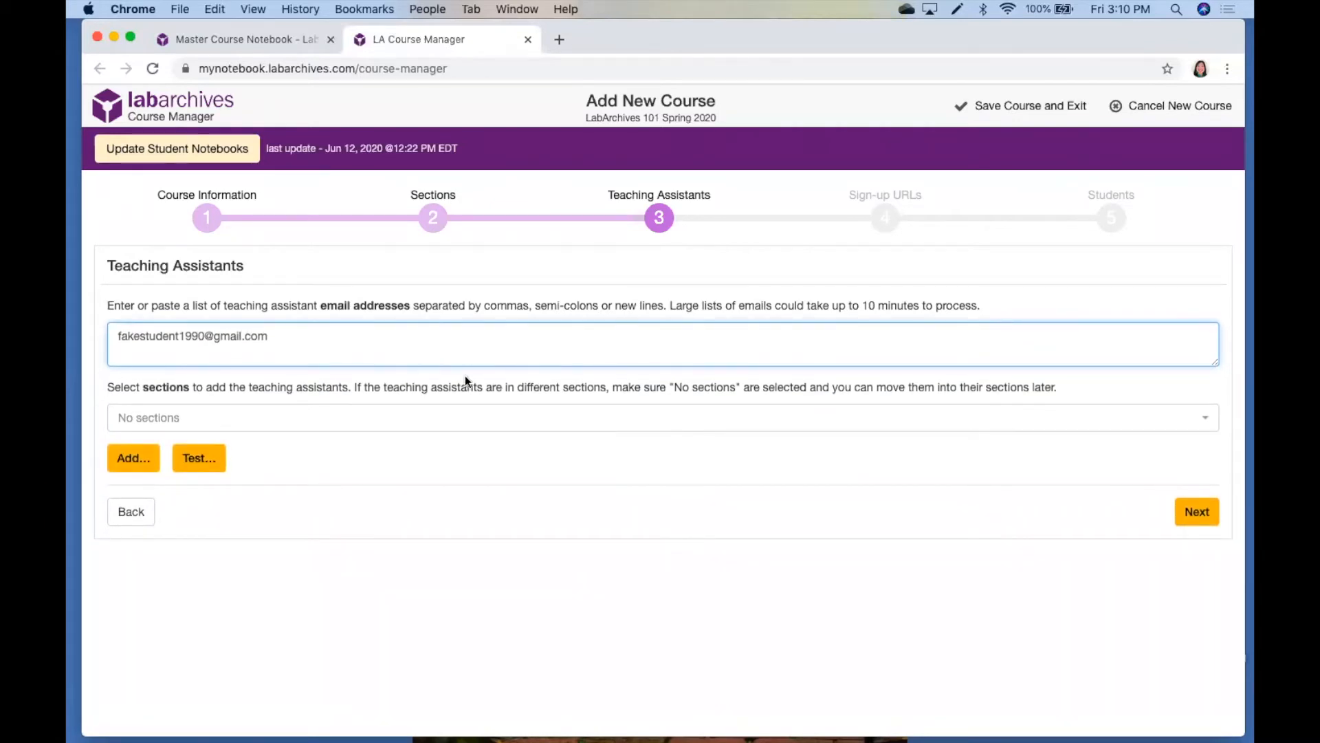
pyautogui.click(360, 420)
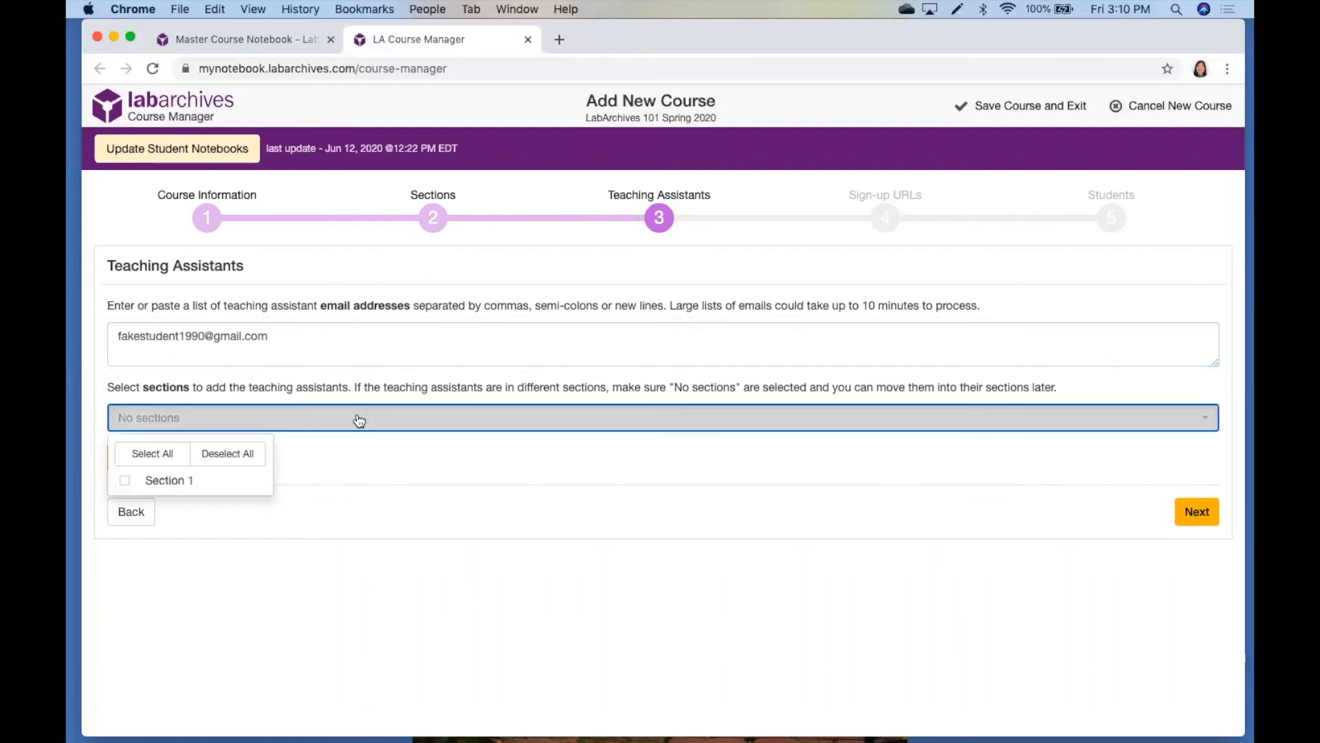
pyautogui.click(126, 481)
pyautogui.click(312, 510)
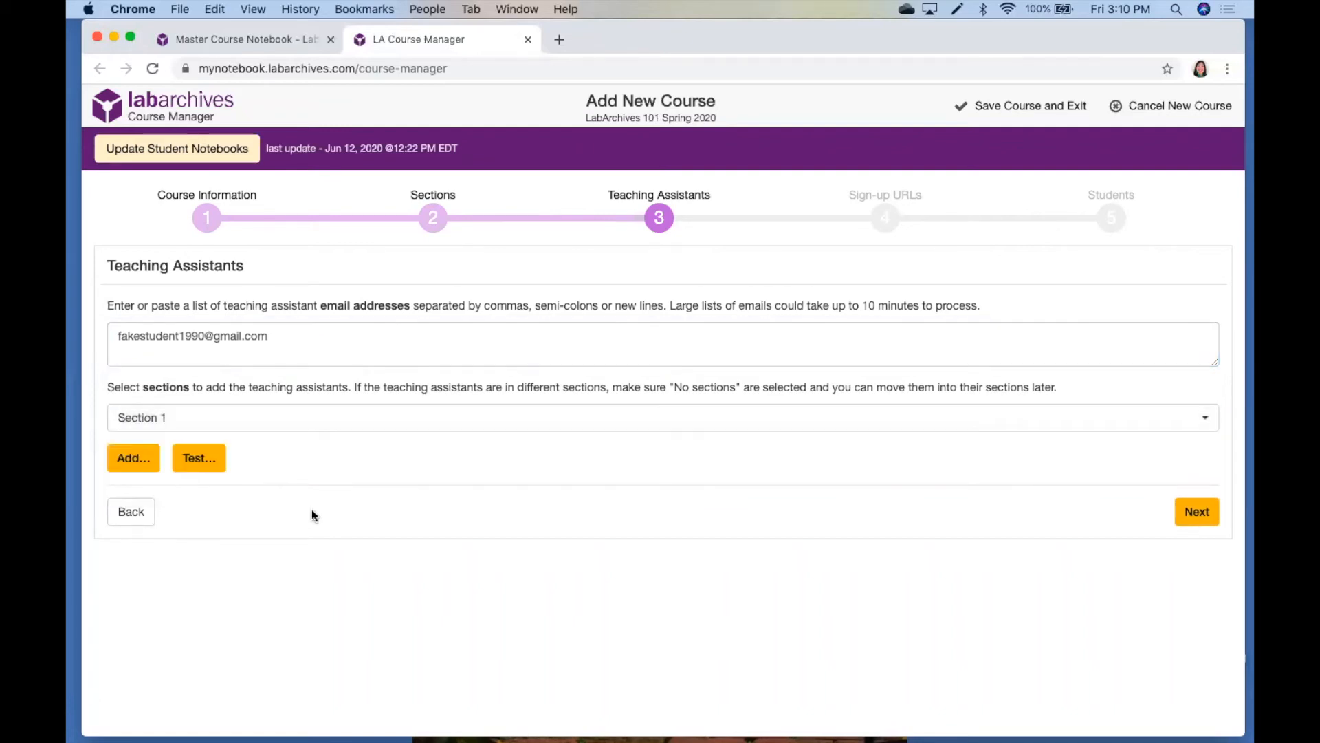
# Add the teaching assistant to the course, confirming Master Course Notebook as the course notebook
pyautogui.click(145, 463)
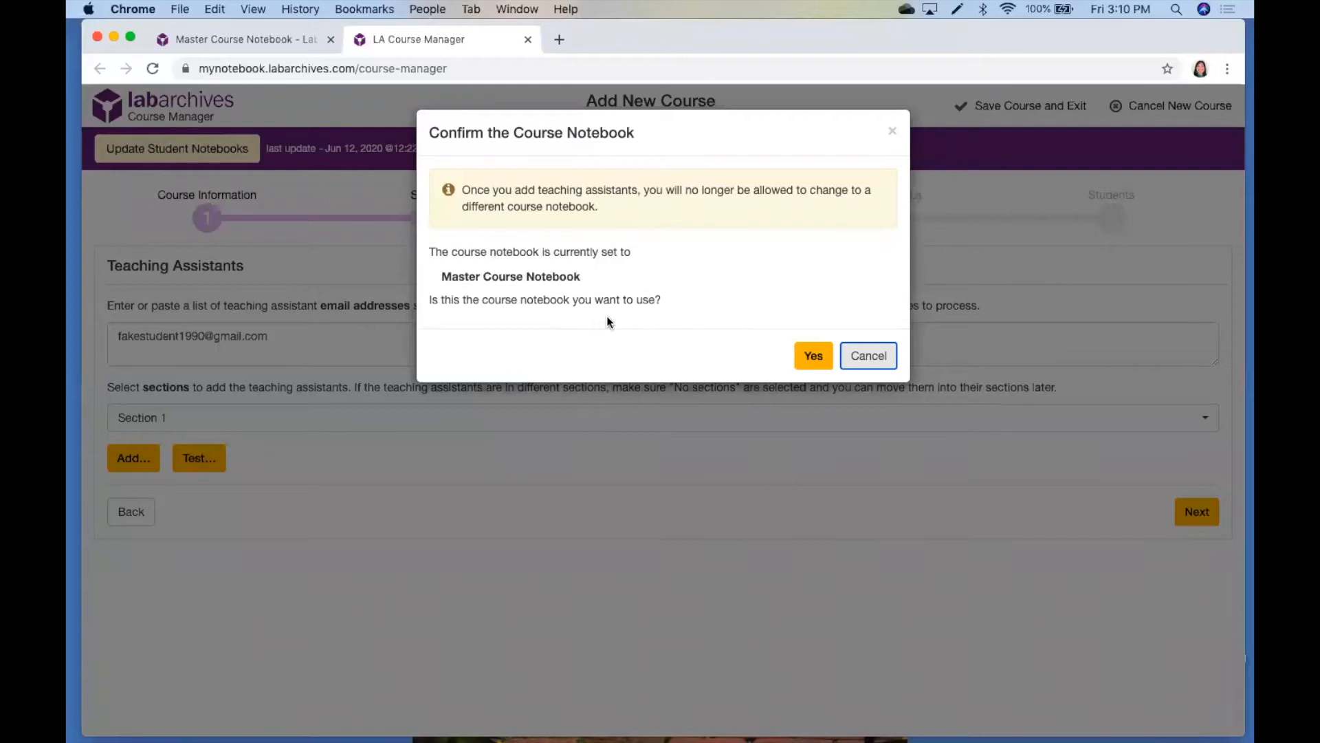
pyautogui.moveTo(585, 270); pyautogui.dragTo(441, 278)
pyautogui.click(696, 261)
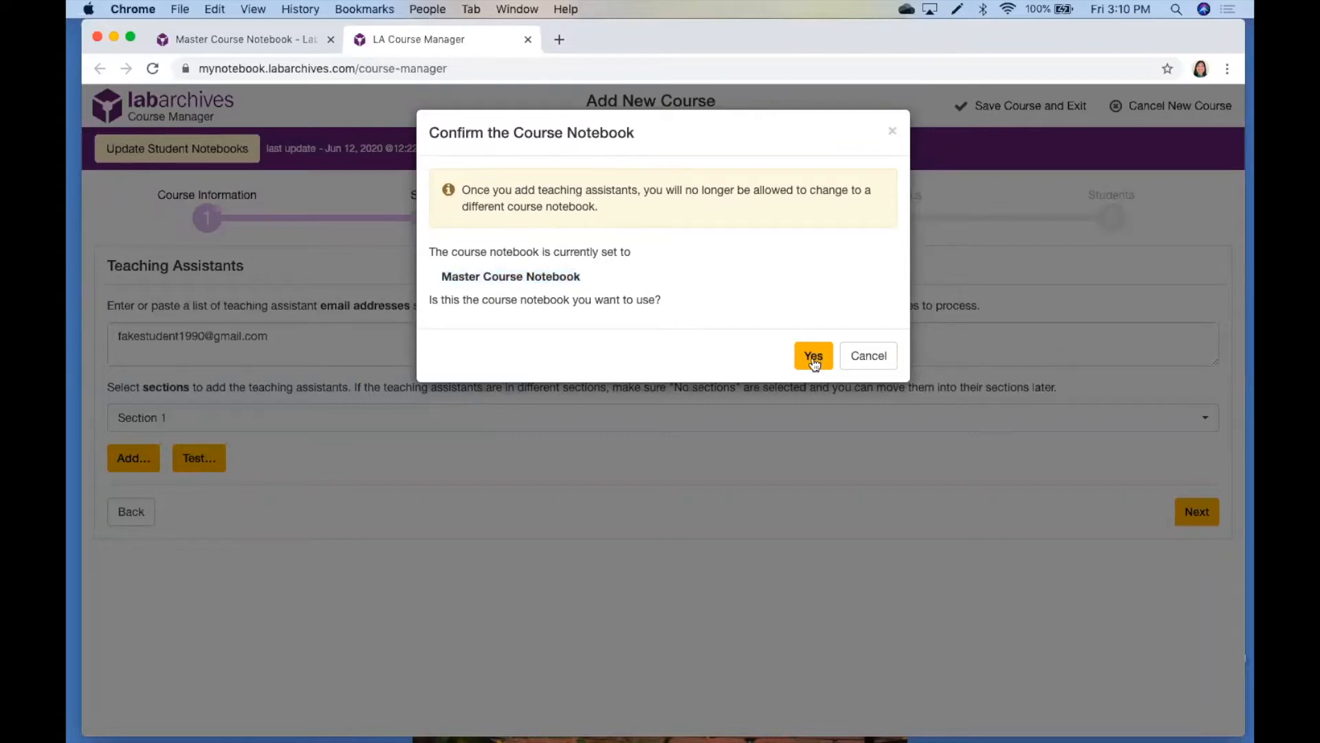
pyautogui.click(813, 358)
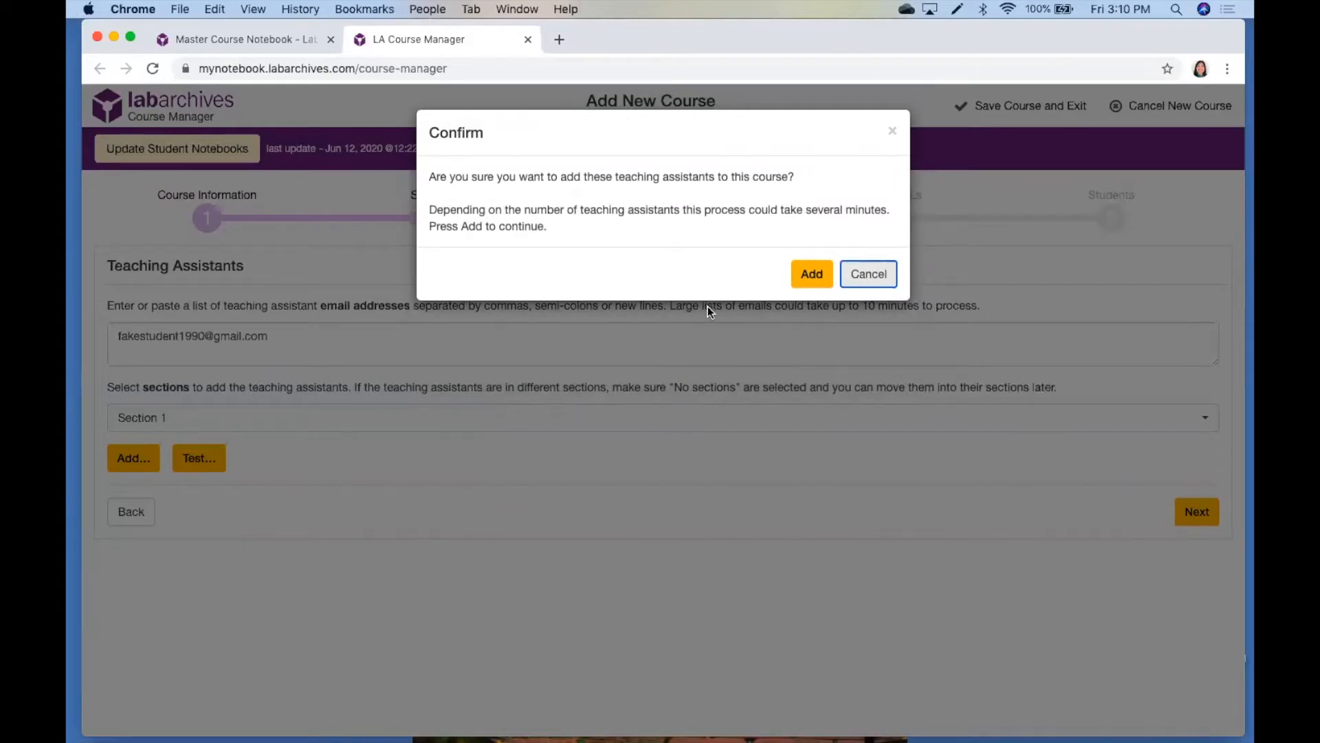
pyautogui.click(811, 274)
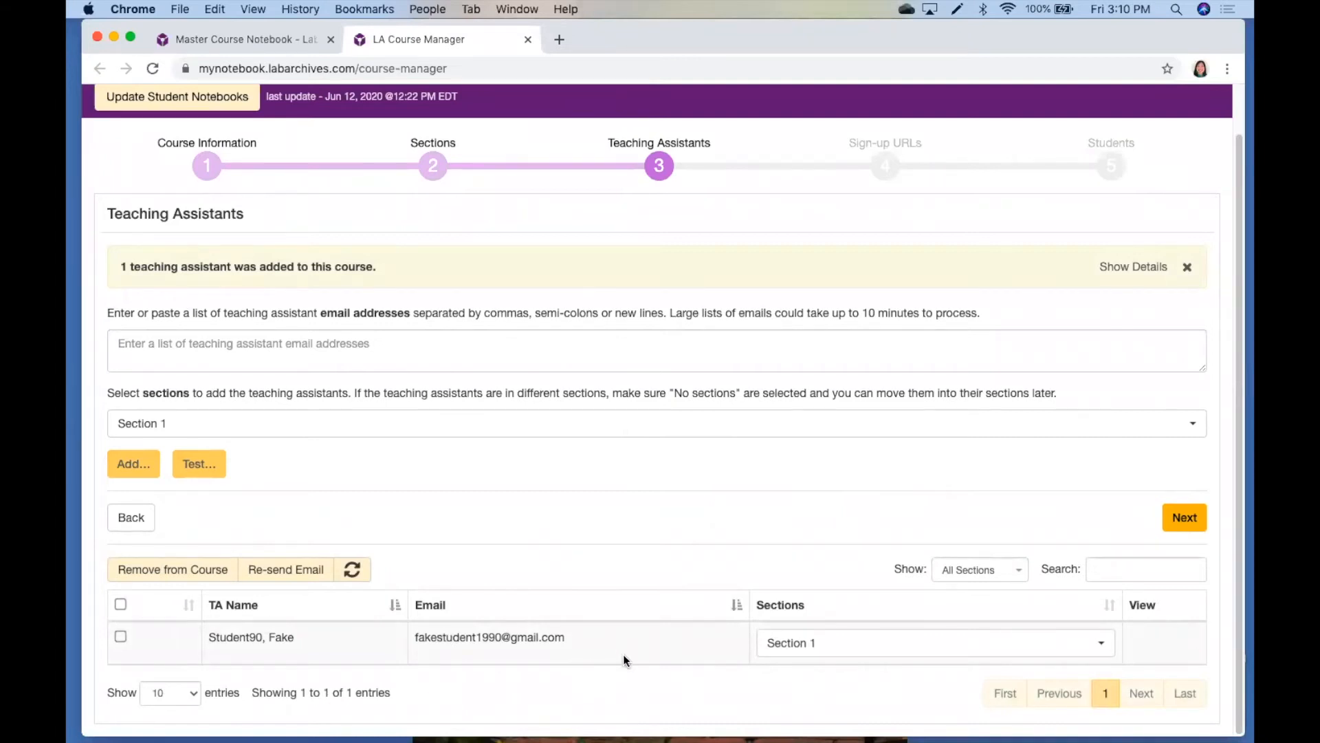
# Continue past the sign-up URLs to the Students stage and enter two student email addresses separated by a comma
pyautogui.click(1186, 521)
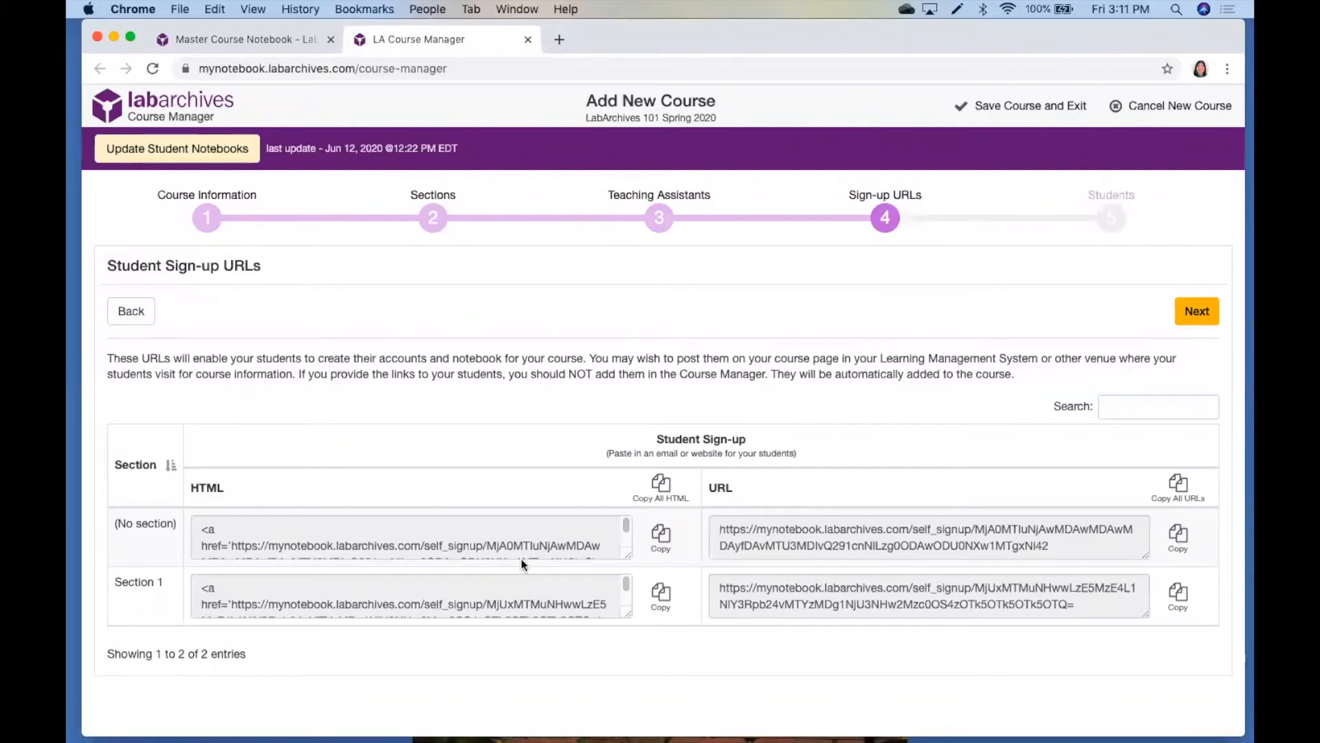
pyautogui.click(1192, 311)
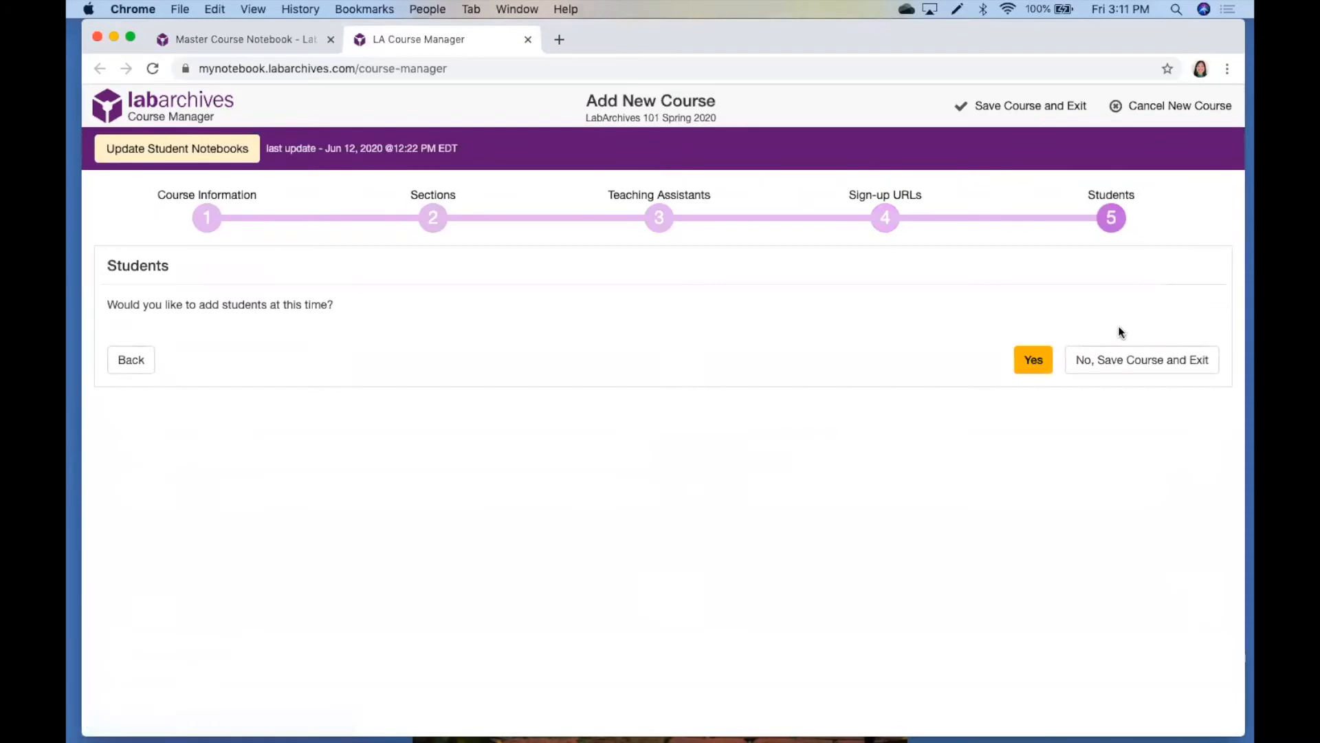
pyautogui.click(1022, 366)
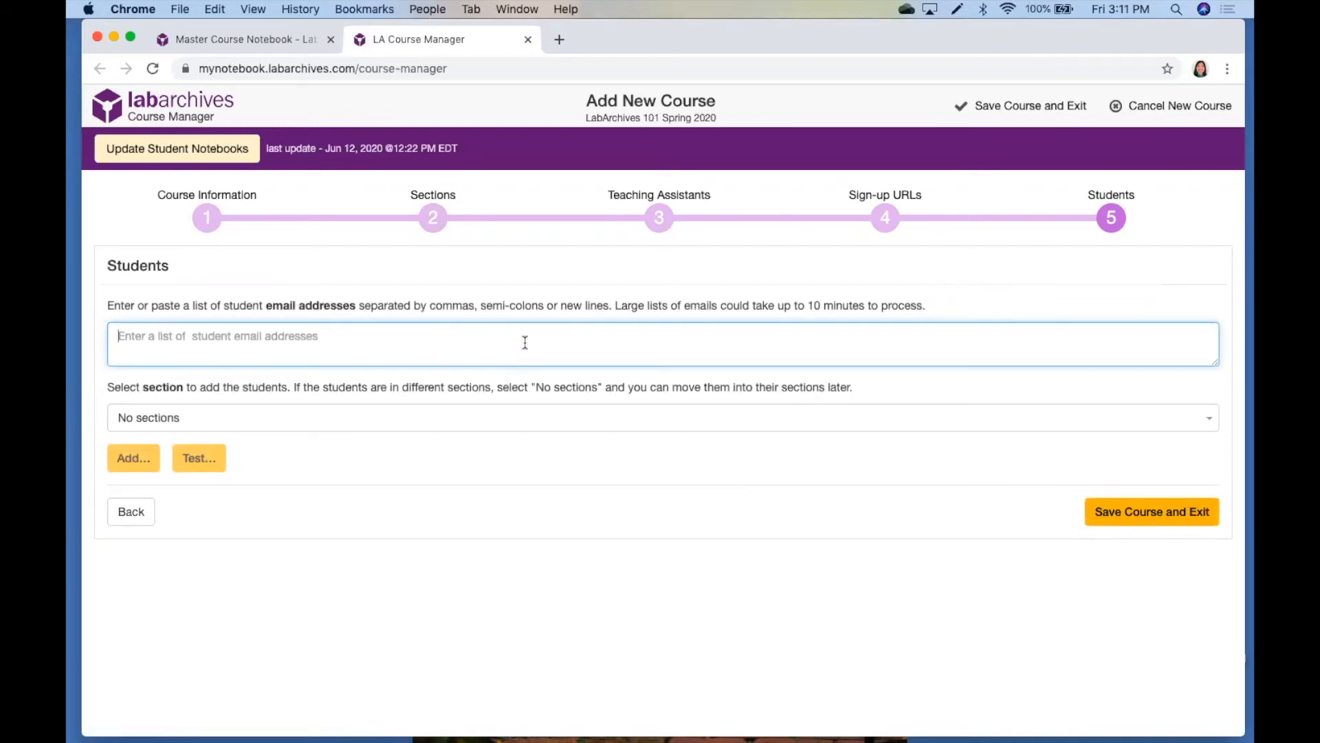
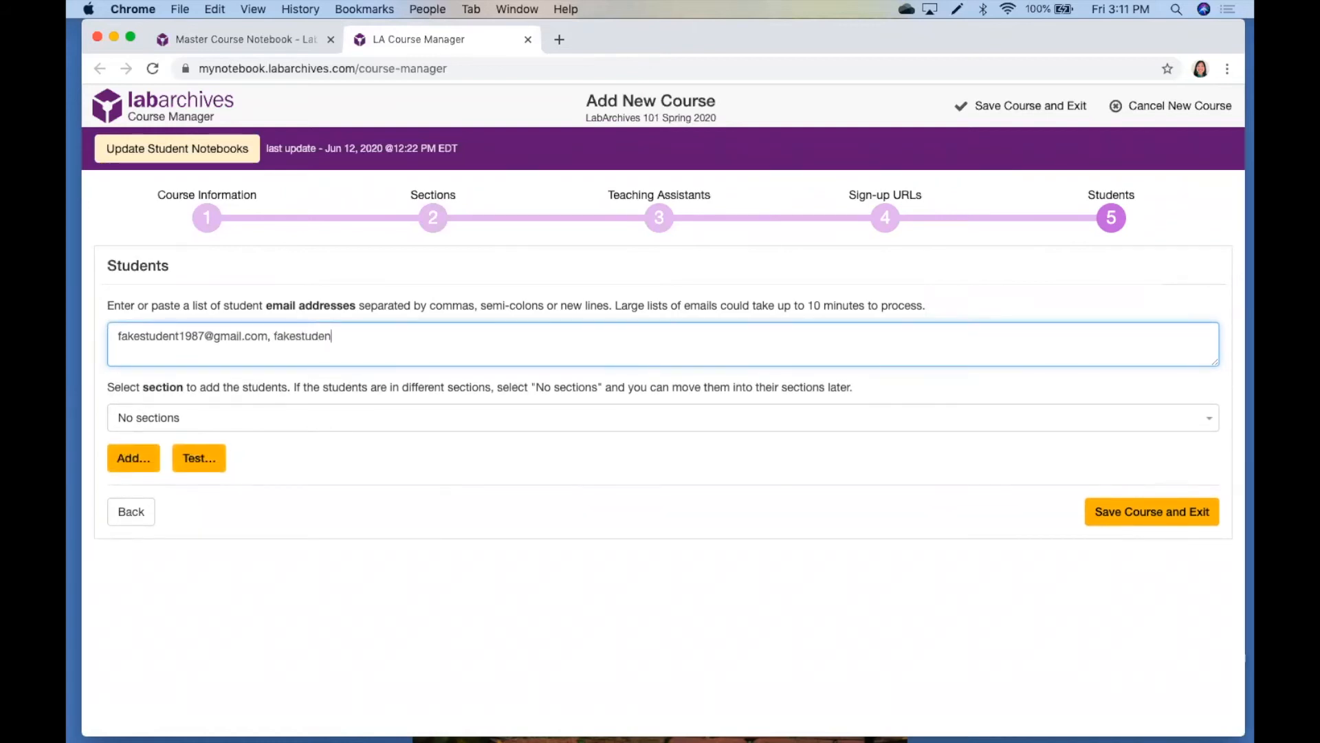
# Add the entered students to Section 1, then save the course and exit the setup
pyautogui.click(353, 411)
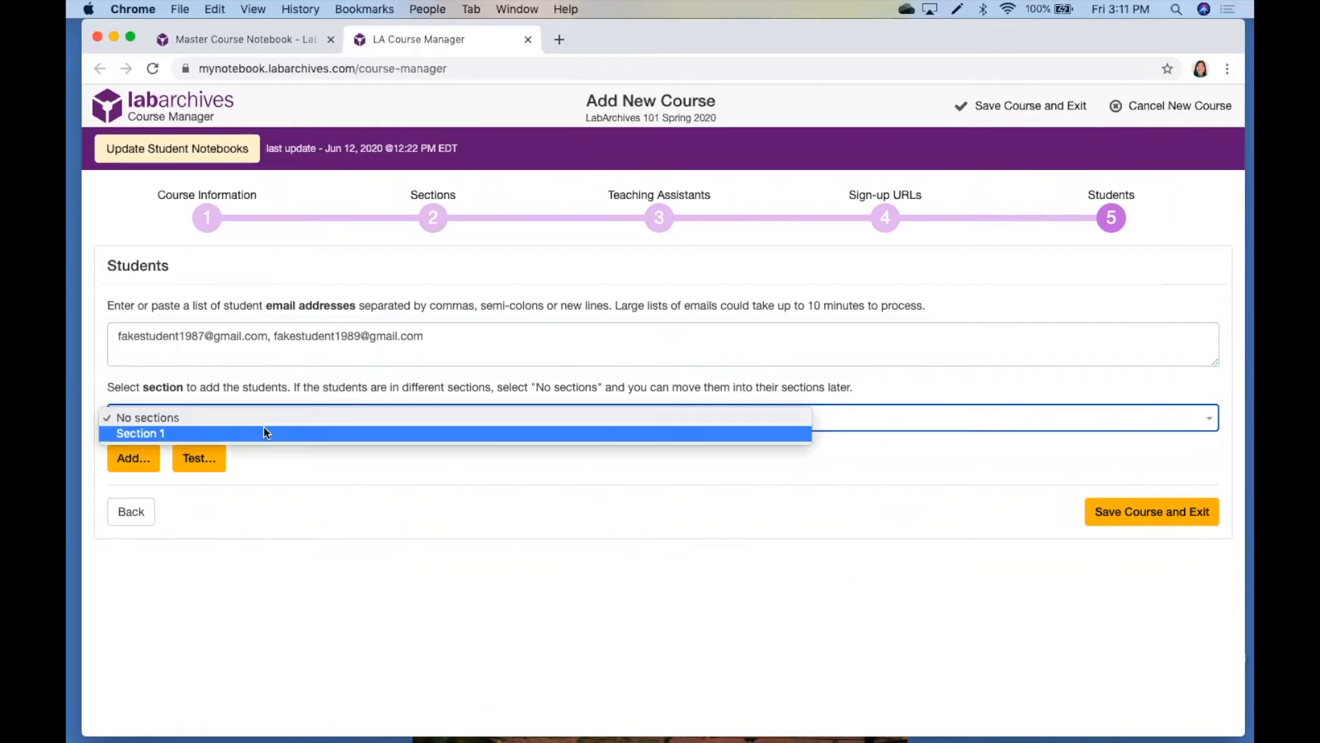
pyautogui.click(263, 430)
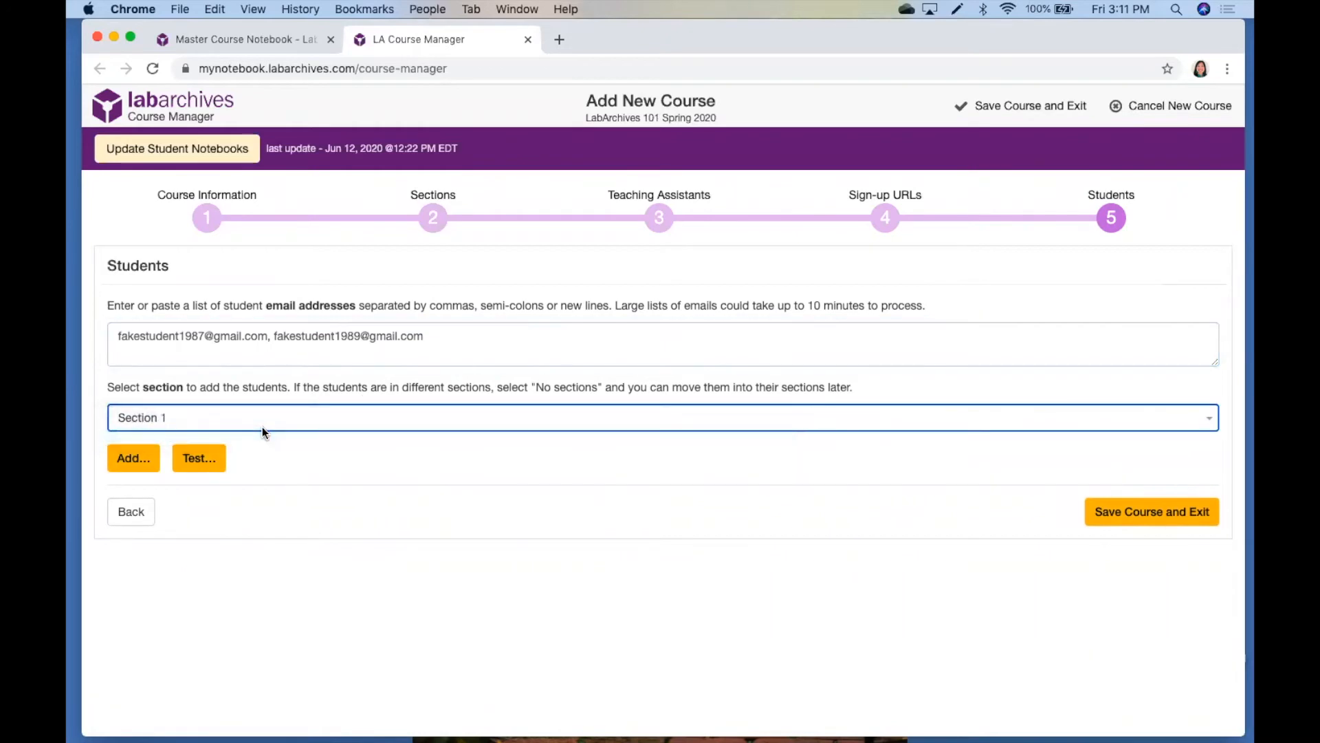
pyautogui.click(134, 458)
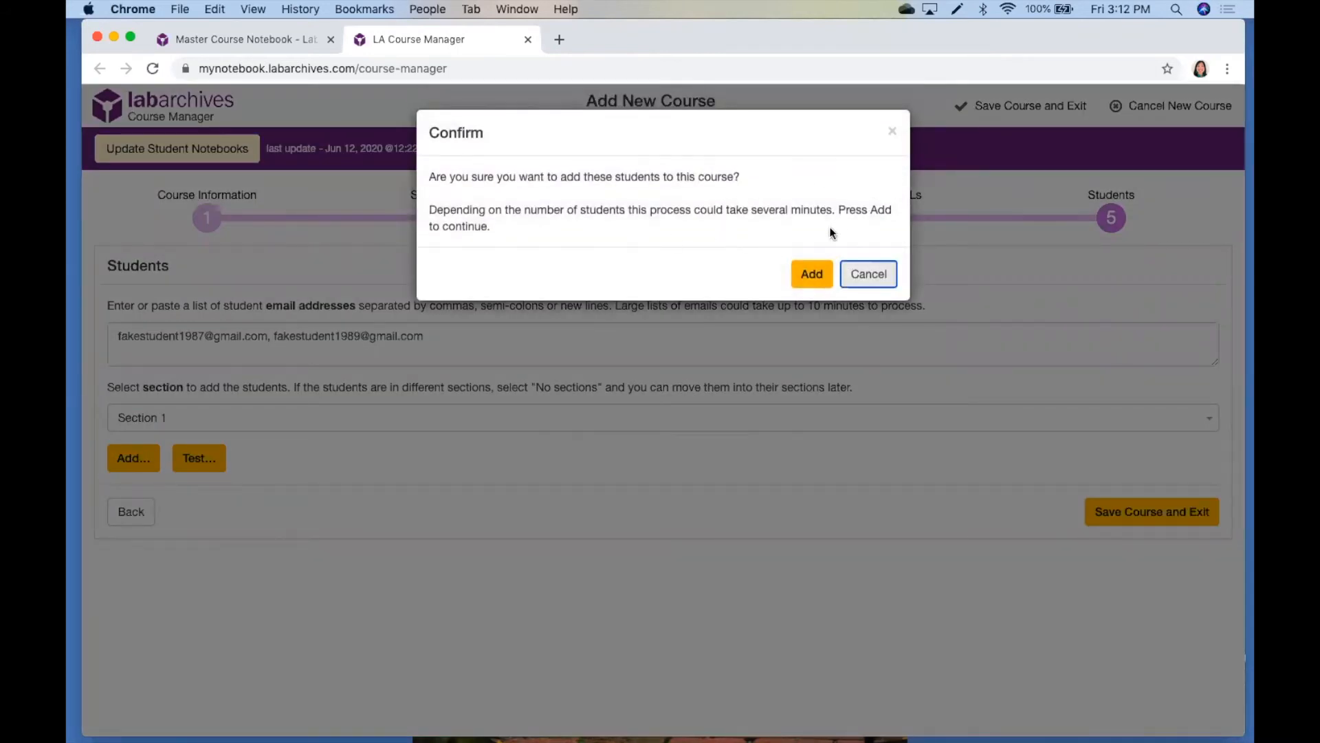
pyautogui.click(813, 275)
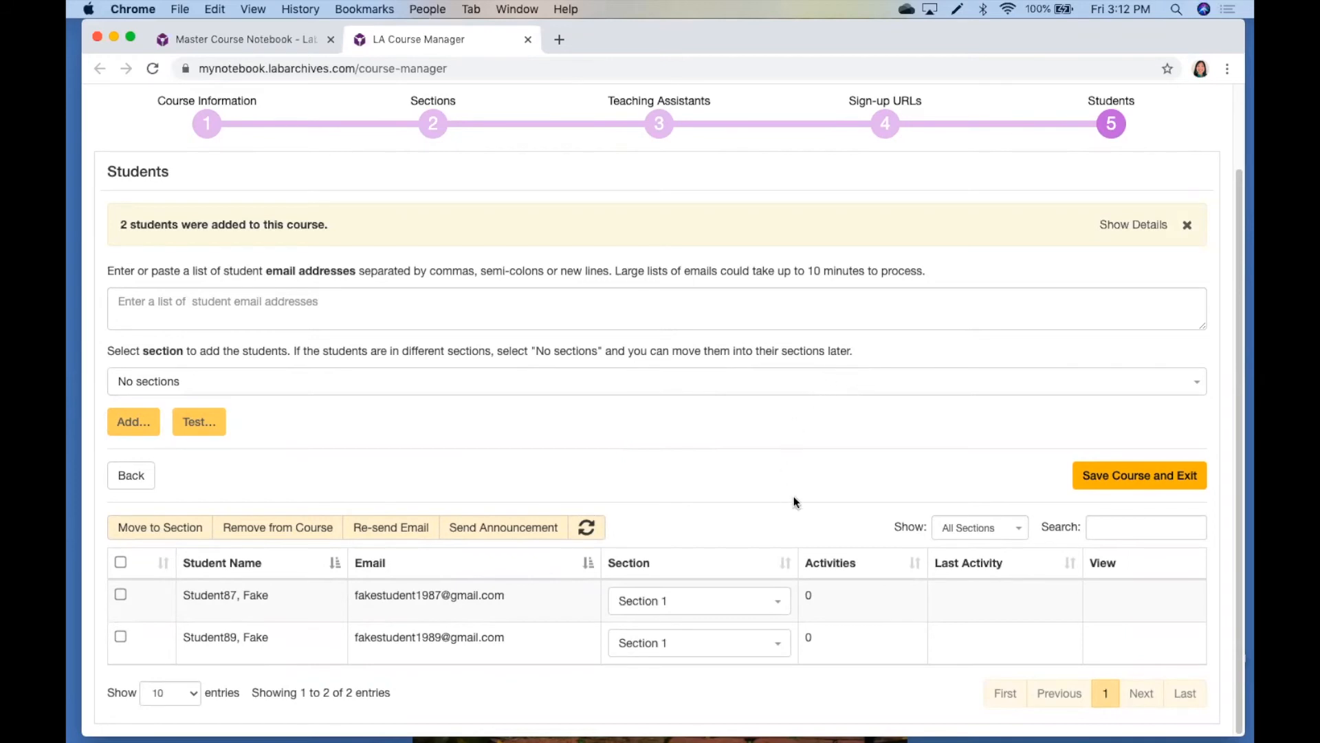
pyautogui.click(1142, 484)
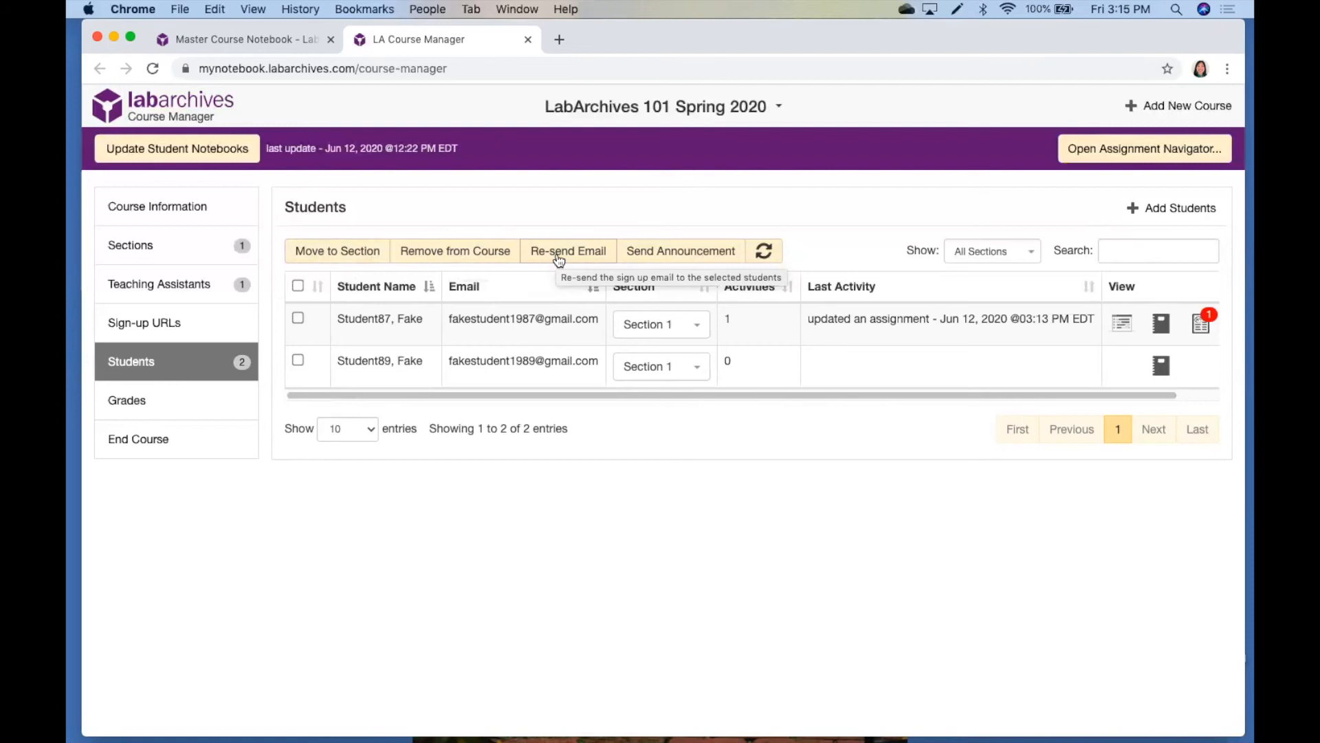
# Send the announcement "Quiz on Friday!" to all students in the course
pyautogui.click(698, 259)
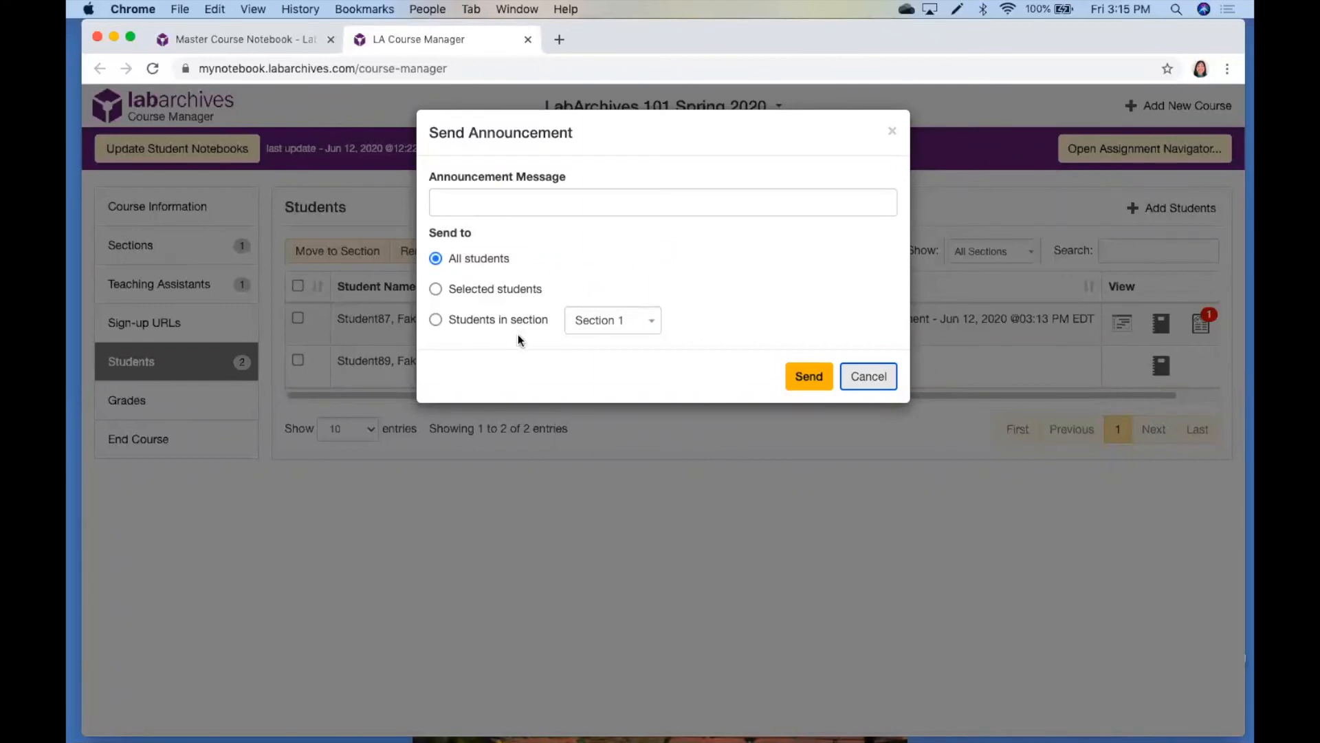
pyautogui.click(623, 205)
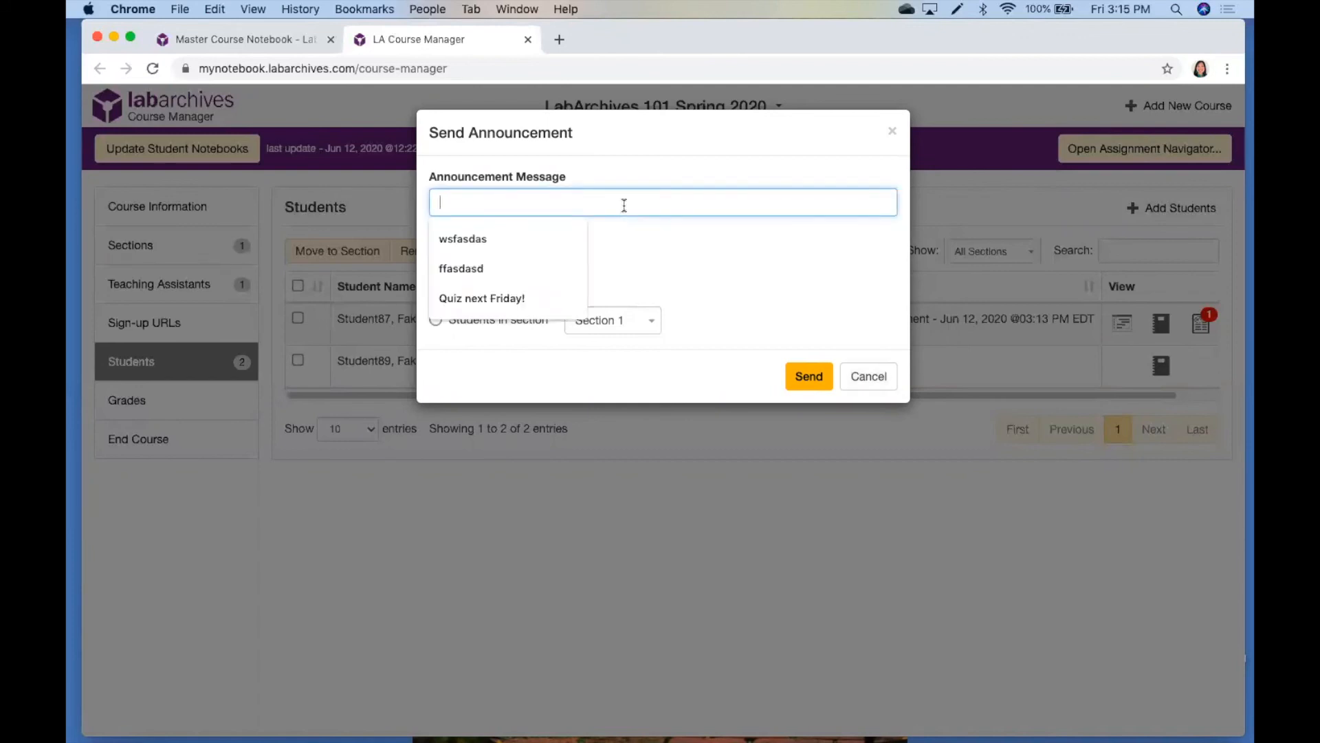
pyautogui.write('Qui')
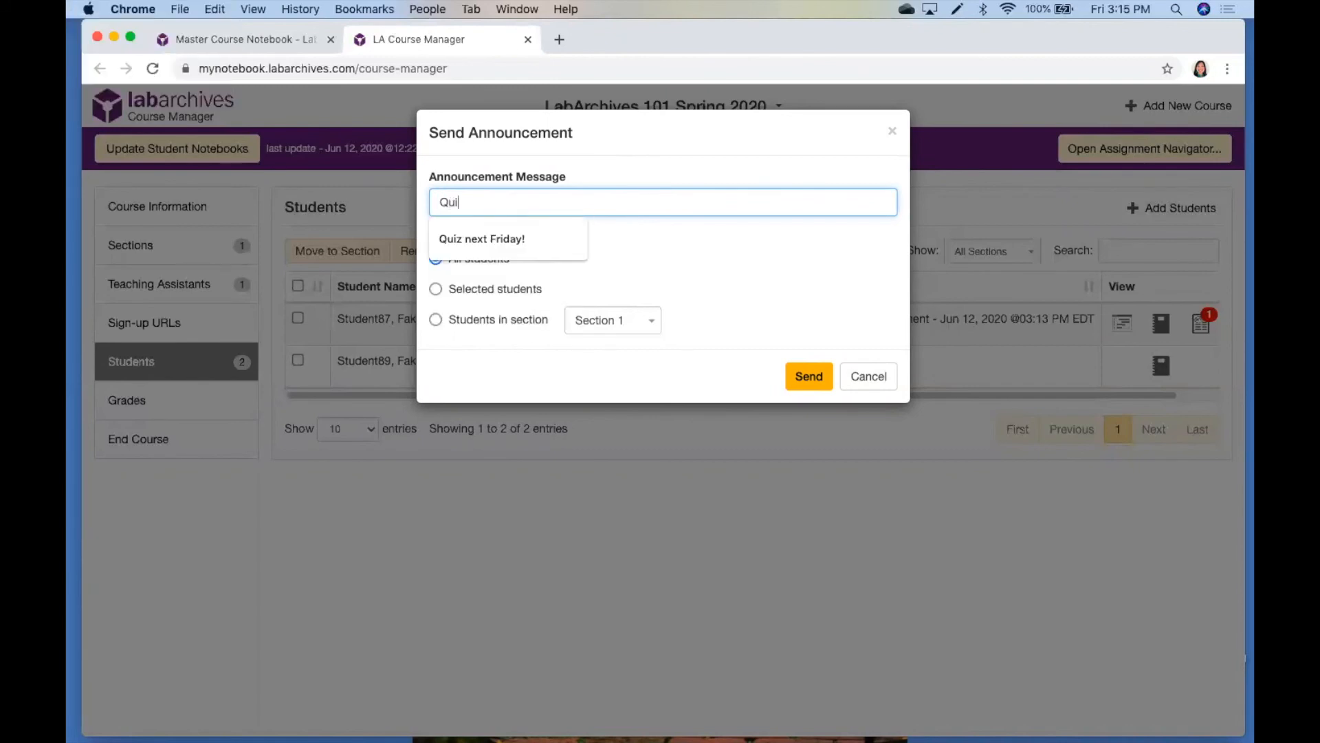
pyautogui.write('z on Friday!')
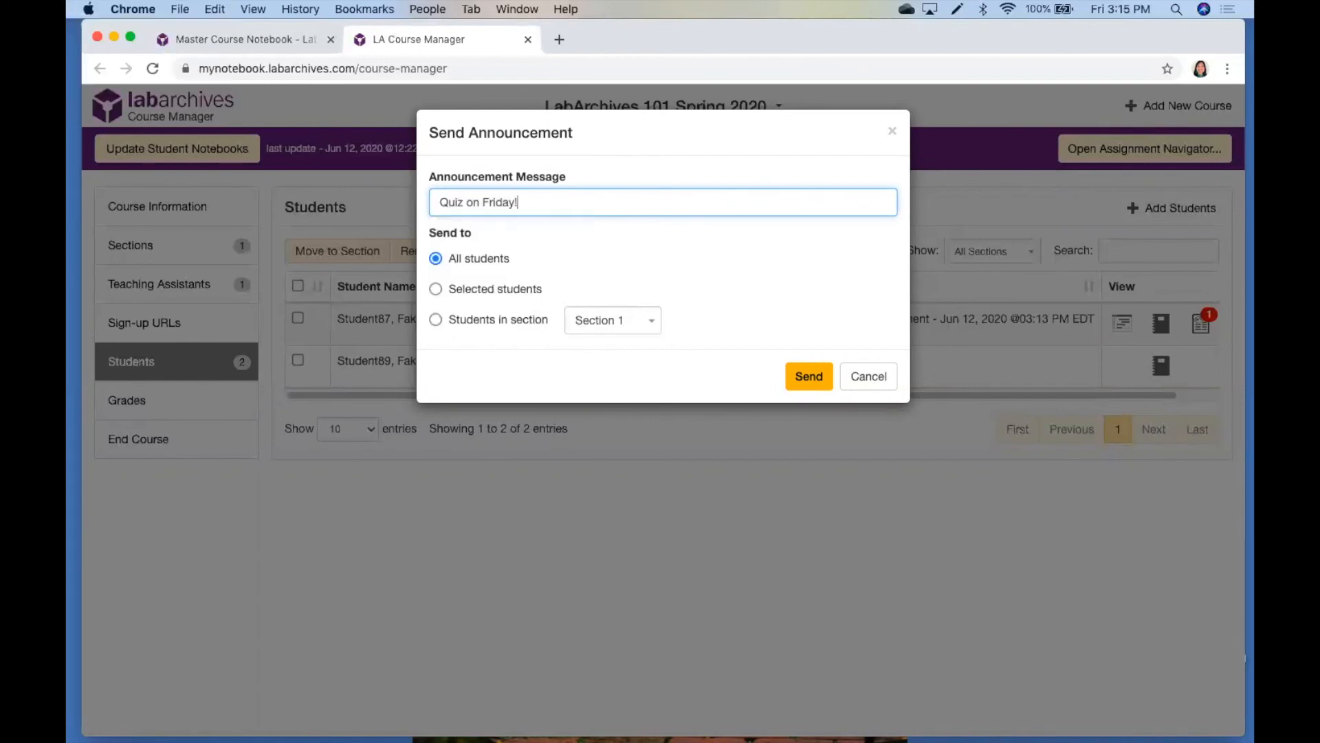
pyautogui.click(797, 378)
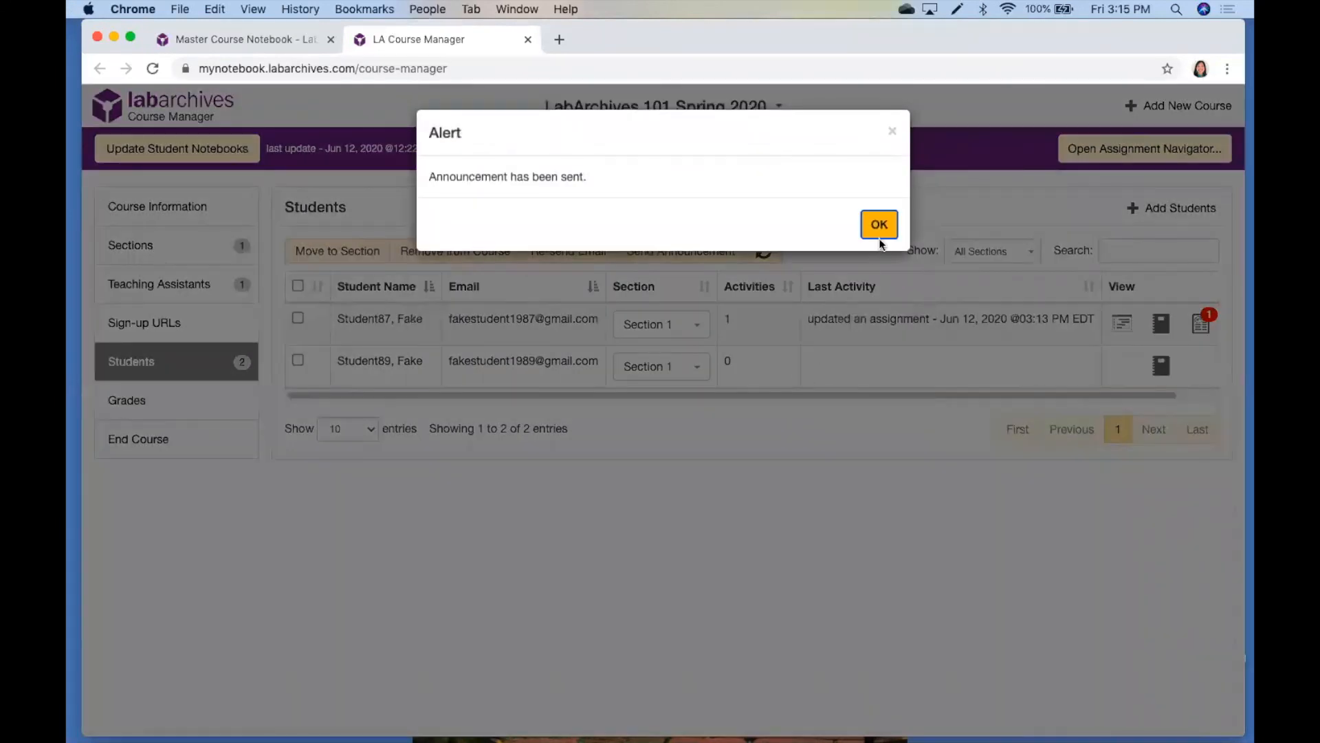
pyautogui.click(879, 232)
# Review the course's grades table, followed by the options for ending the course
pyautogui.click(148, 406)
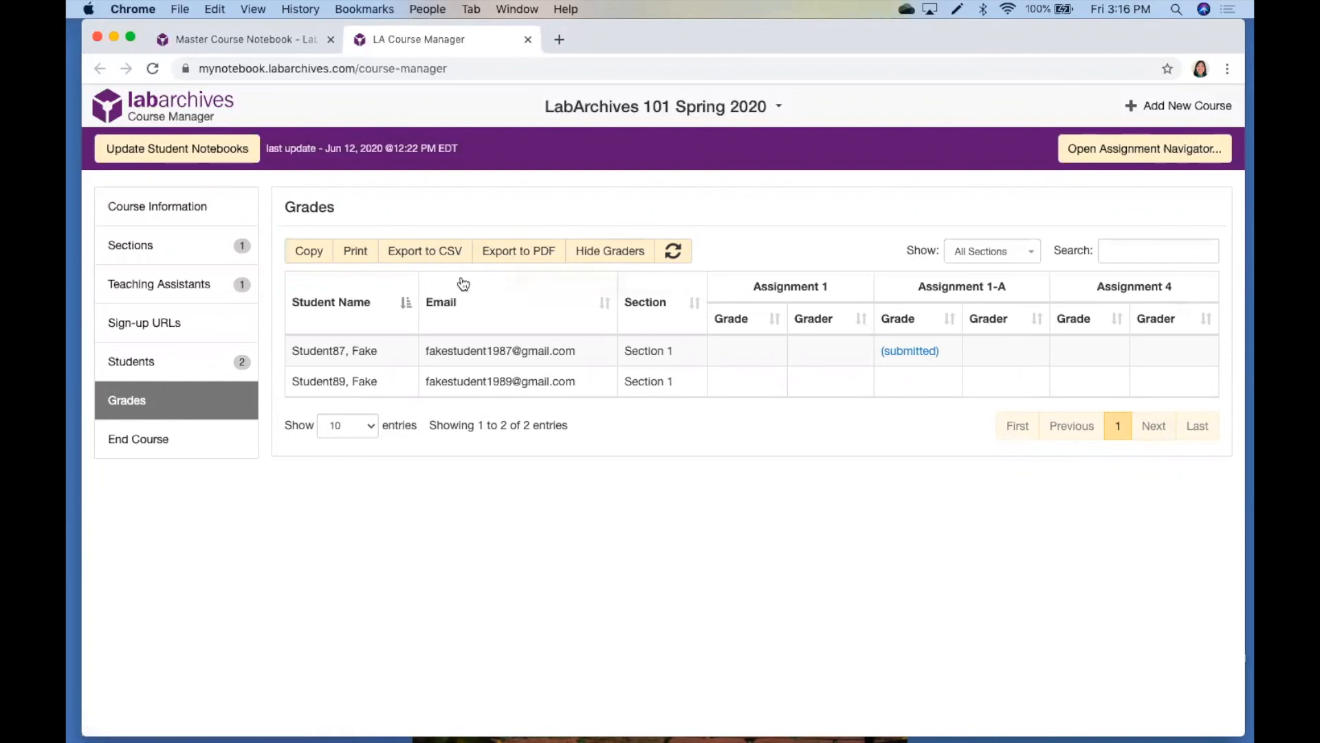
pyautogui.click(201, 437)
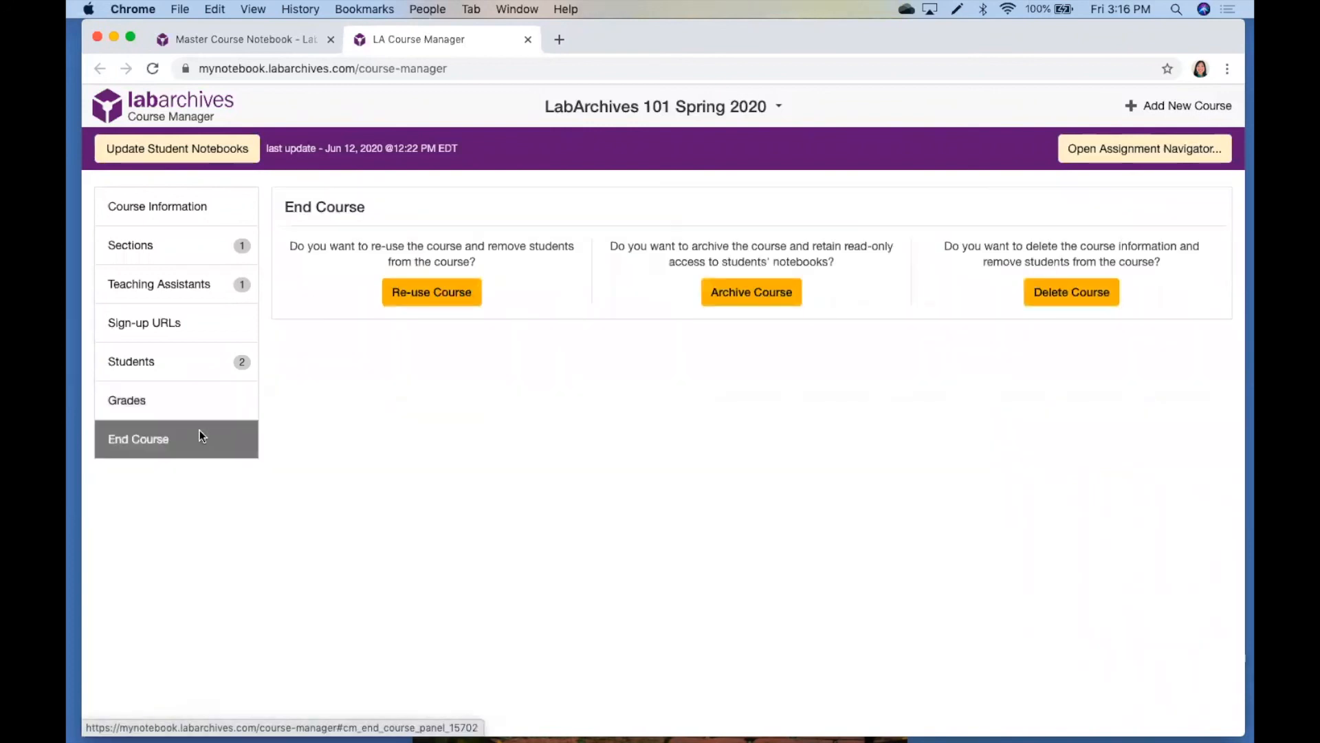